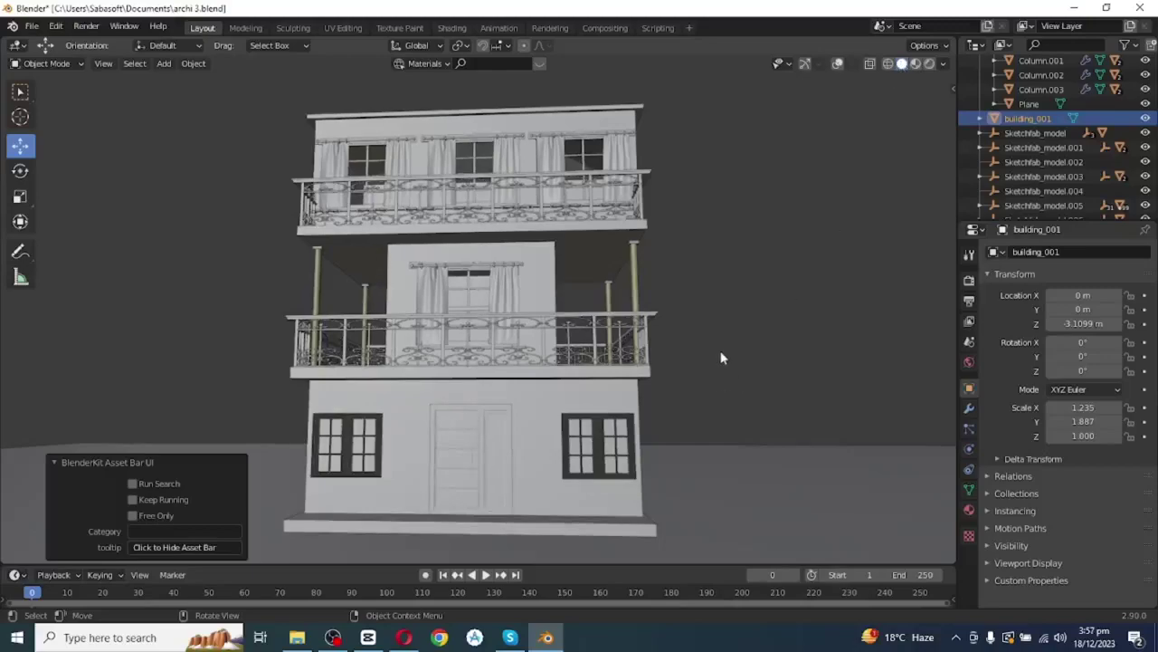
{"action": "middle_click_drag", "start_coordinate": [724, 357], "coordinate": [614, 417]}
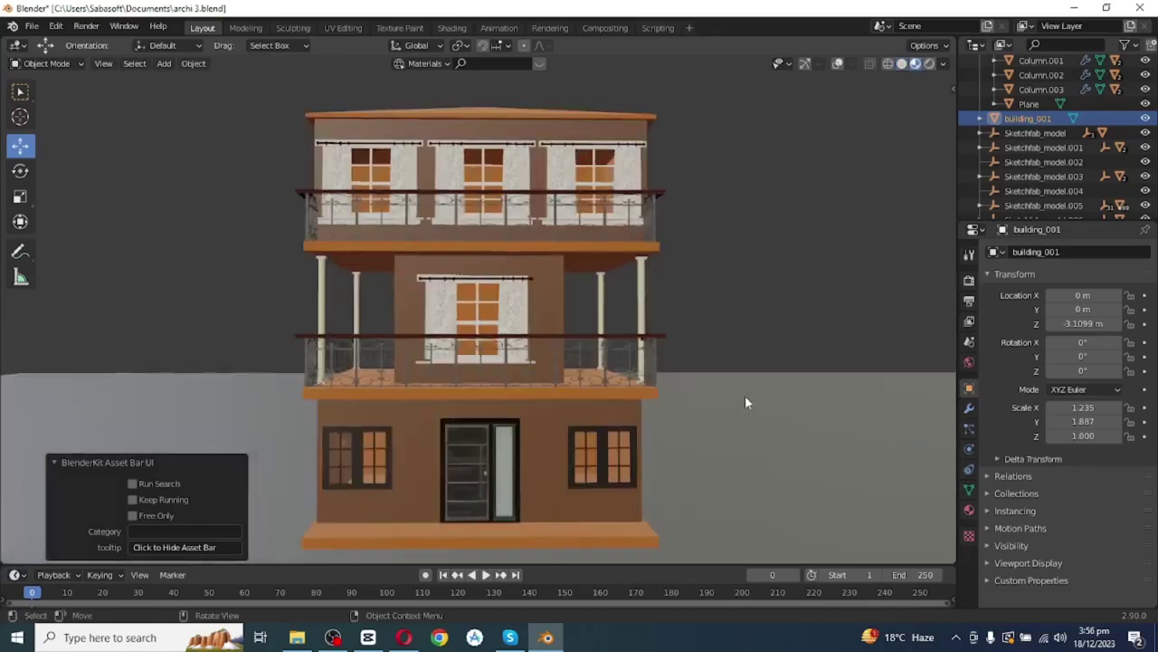
{"action": "middle_click_drag", "start_coordinate": [745, 402], "coordinate": [826, 412]}
Delete the default camera, cube and light, and create a building floorplan at the origin.
{"action": "left_click_drag", "start_coordinate": [174, 242], "coordinate": [733, 437]}
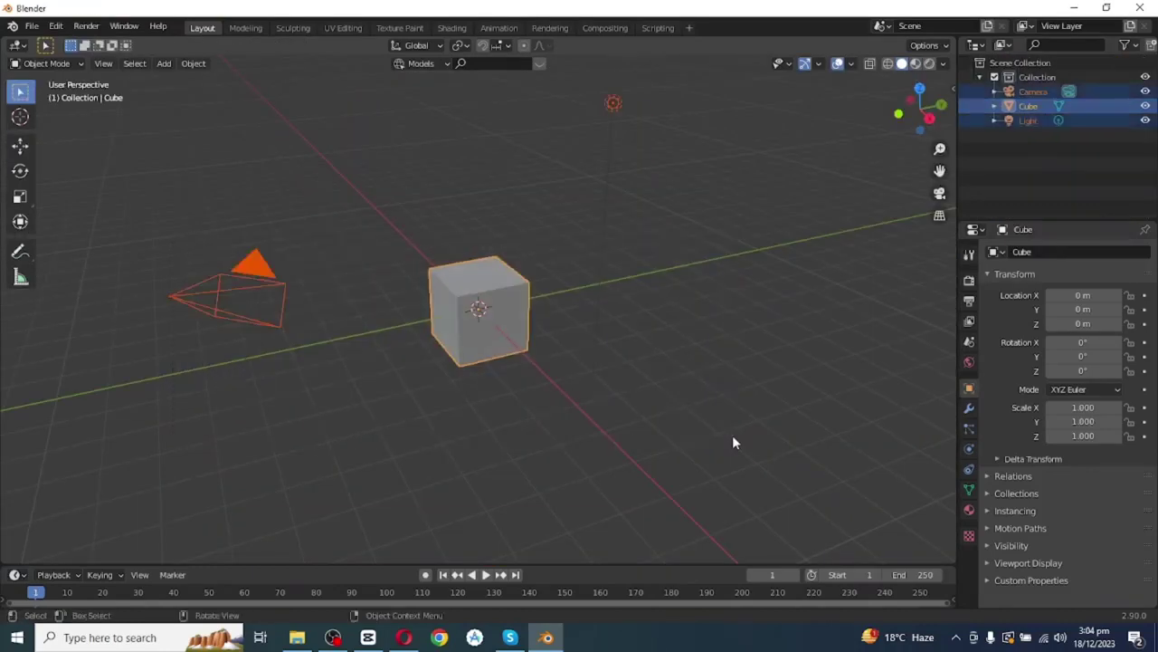
{"action": "key", "text": "Delete"}
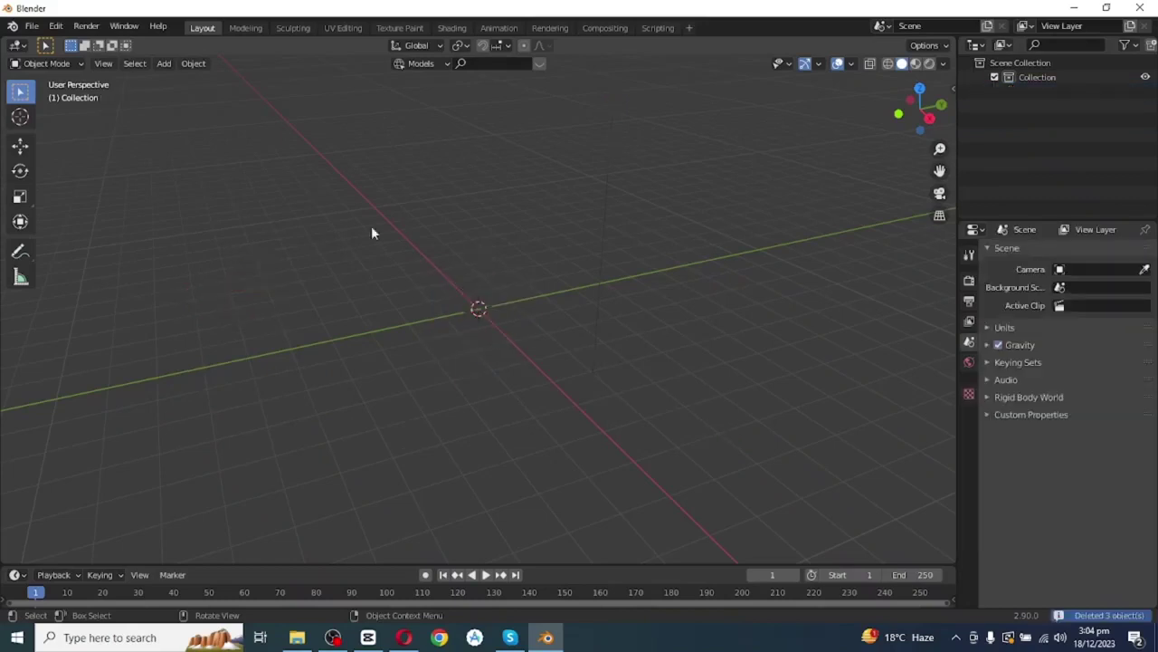
{"action": "left_click", "coordinate": [952, 86]}
{"action": "left_click", "coordinate": [947, 210]}
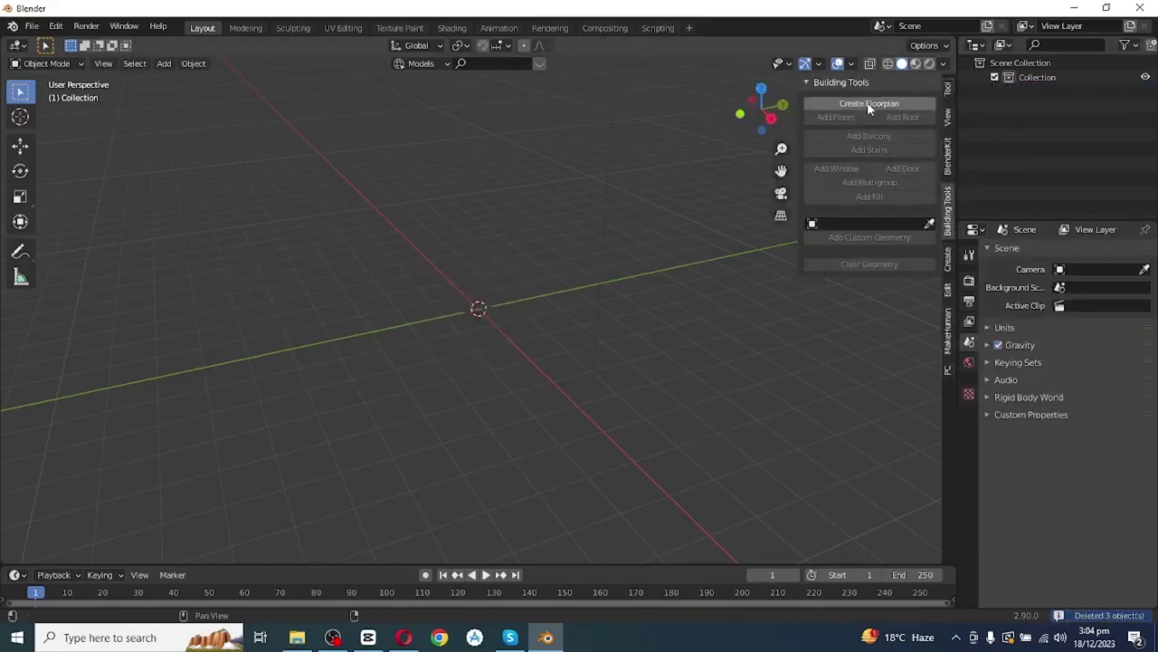
{"action": "left_click", "coordinate": [868, 104]}
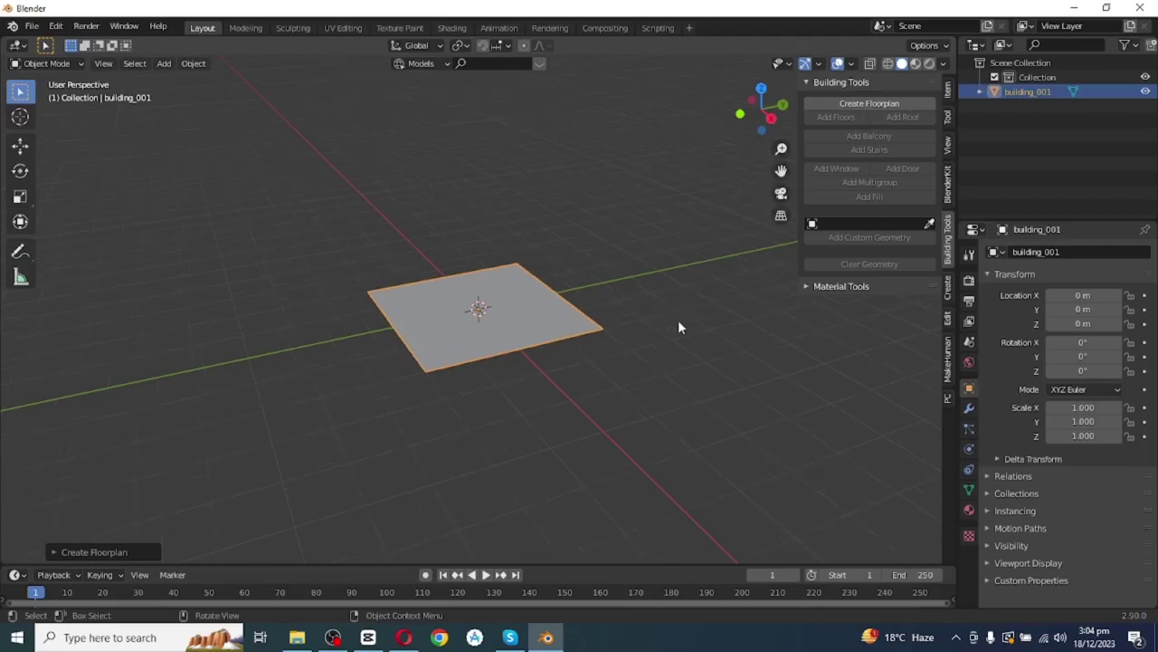
Scale the floorplan to about 1.887 along Y and about 1.235 along X.
{"action": "middle_click_drag", "start_coordinate": [679, 327], "coordinate": [667, 329]}
{"action": "key", "text": "s"}
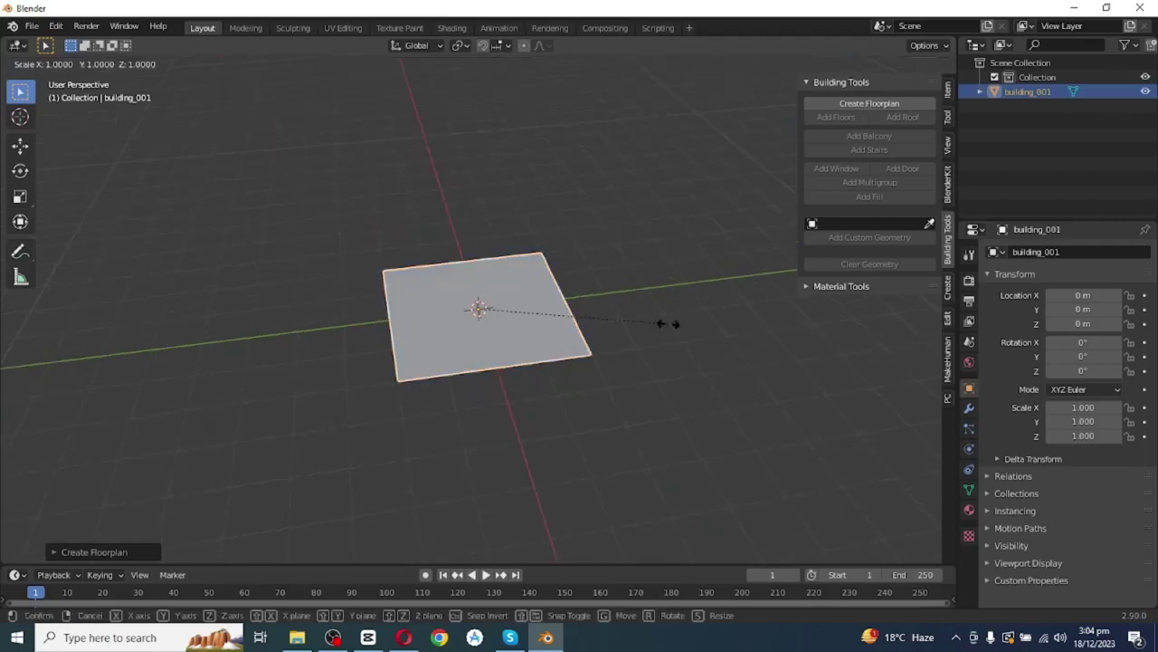
{"action": "key", "text": "y"}
{"action": "left_click", "coordinate": [822, 366]}
{"action": "key", "text": "s"}
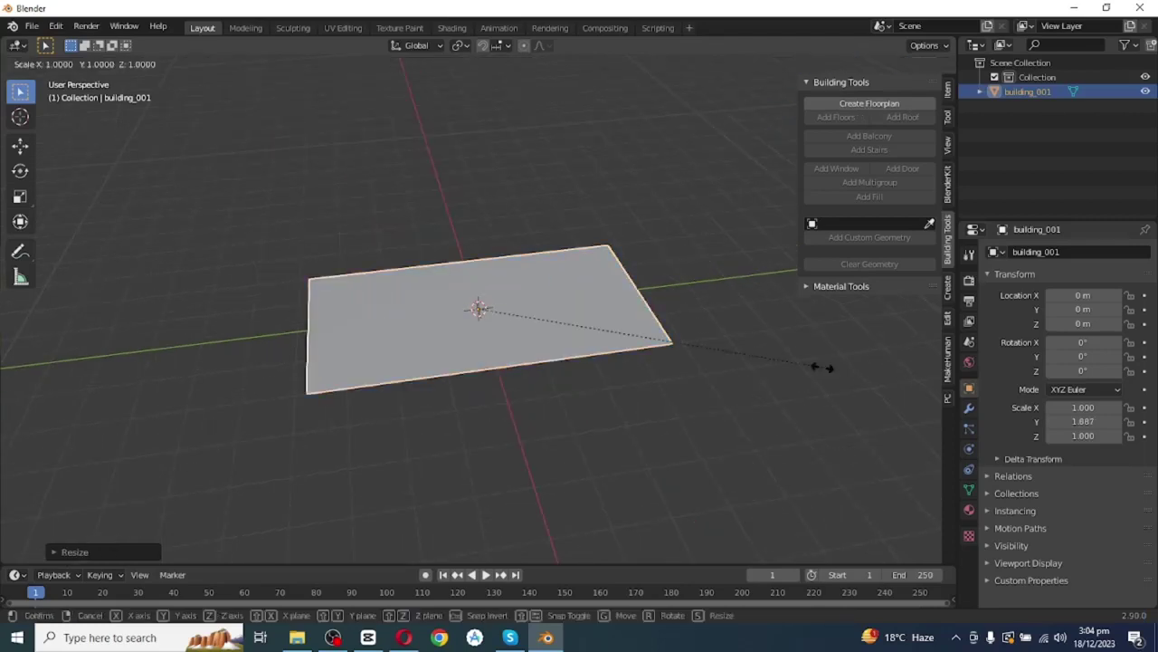
{"action": "key", "text": "x"}
{"action": "left_click", "coordinate": [892, 382]}
In Edit Mode, add one 3 m floor on the floorplan with a slab thickness of 0.24 m and slab outset of 0.05 m.
{"action": "left_click", "coordinate": [45, 63]}
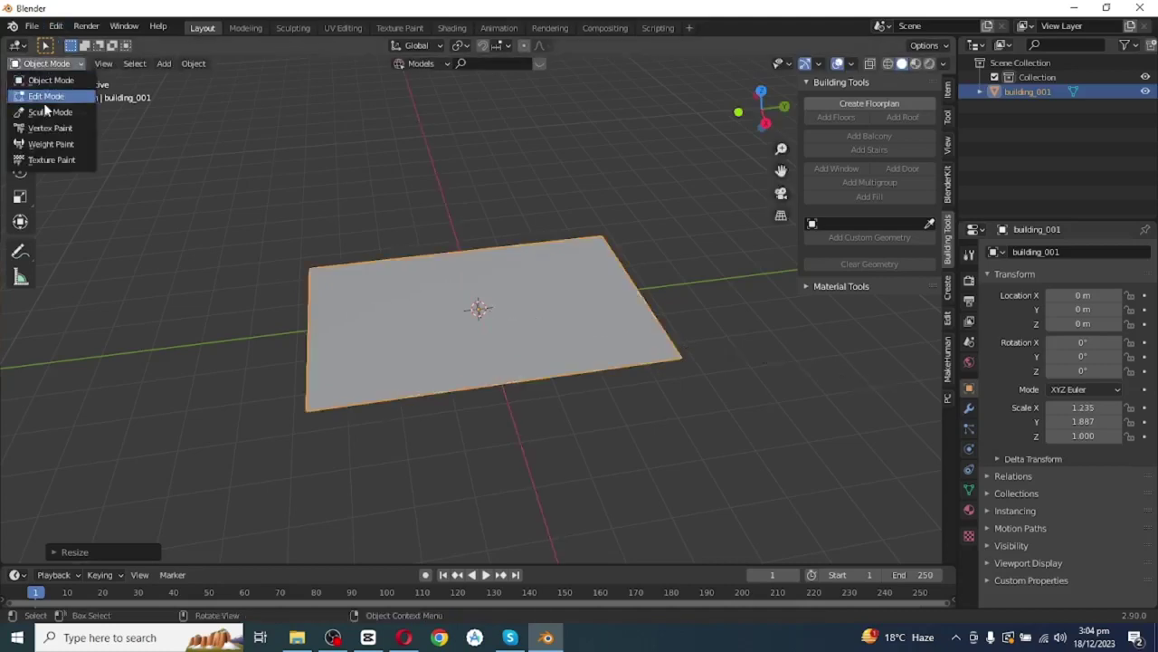
{"action": "left_click", "coordinate": [44, 100]}
{"action": "key", "text": "3"}
{"action": "key", "text": "a"}
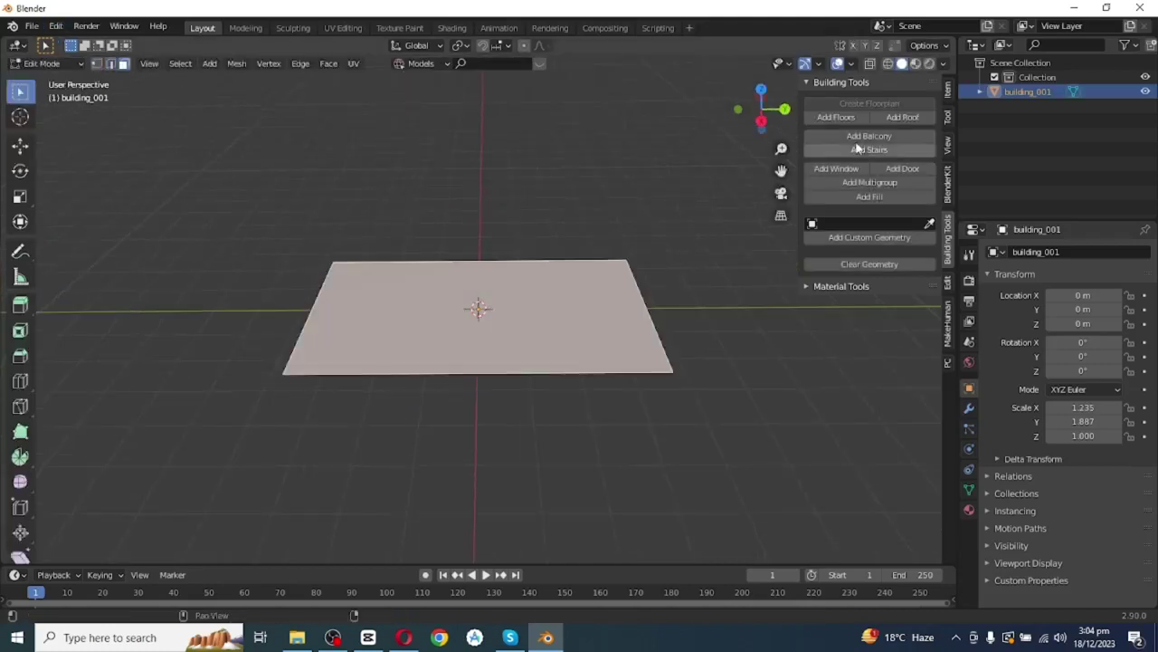
{"action": "left_click", "coordinate": [836, 118]}
{"action": "middle_click_drag", "start_coordinate": [721, 367], "coordinate": [729, 352]}
{"action": "left_click", "coordinate": [86, 552]}
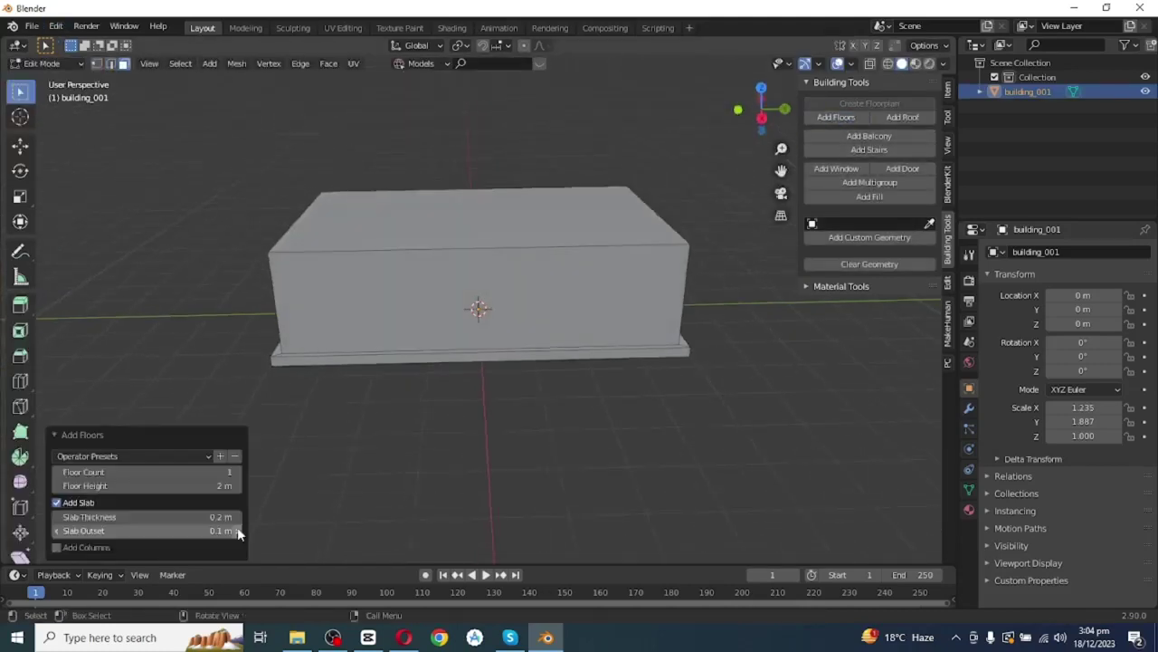
{"action": "left_click_drag", "start_coordinate": [237, 533], "coordinate": [514, 392]}
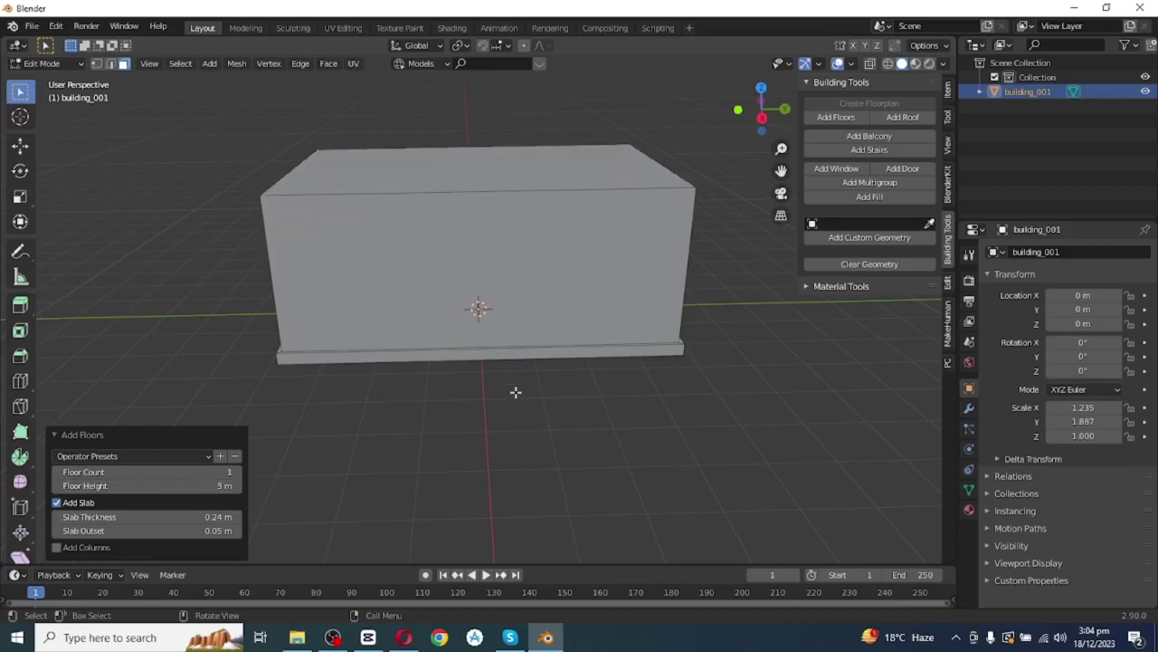
Loop-cut the ground floor into three sections and extrude the side faces of the middle storey's top slab outward over both ends.
{"action": "key", "text": "ctrl+r"}
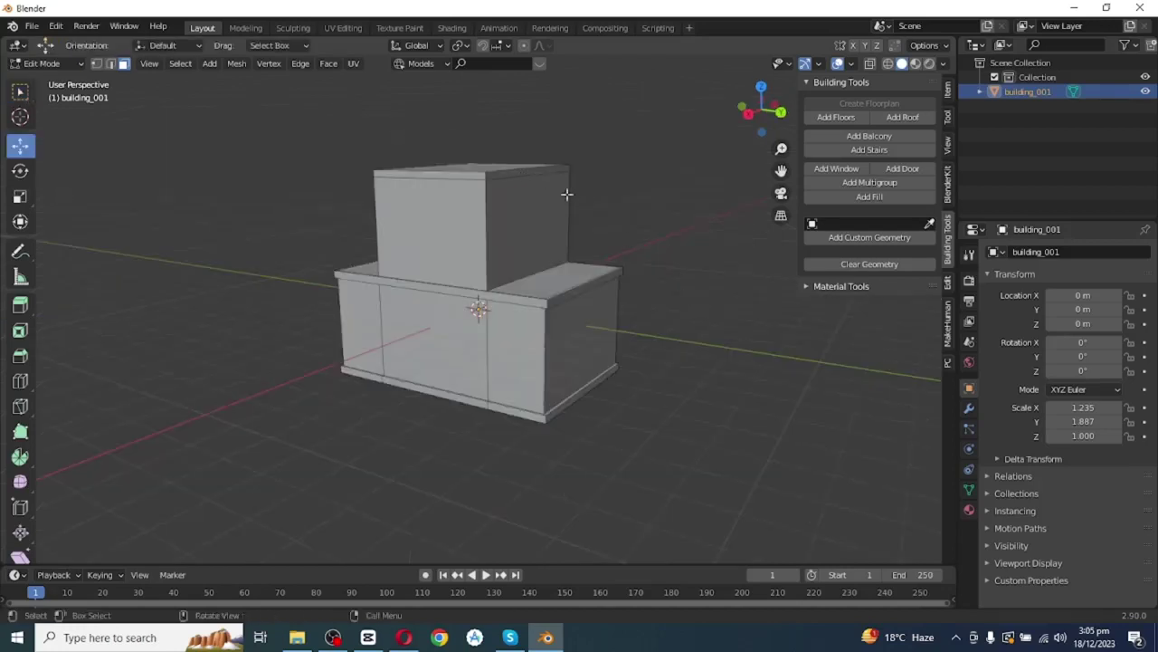
{"action": "left_click", "coordinate": [566, 194]}
{"action": "key", "text": "KP_3"}
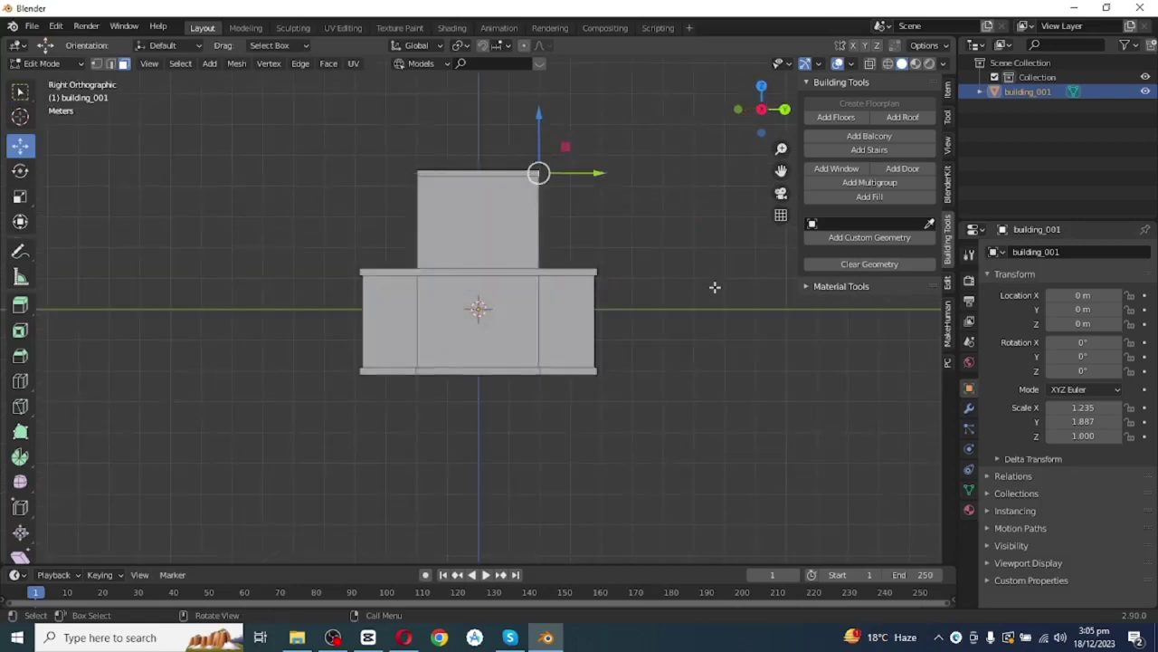
{"action": "key", "text": "e"}
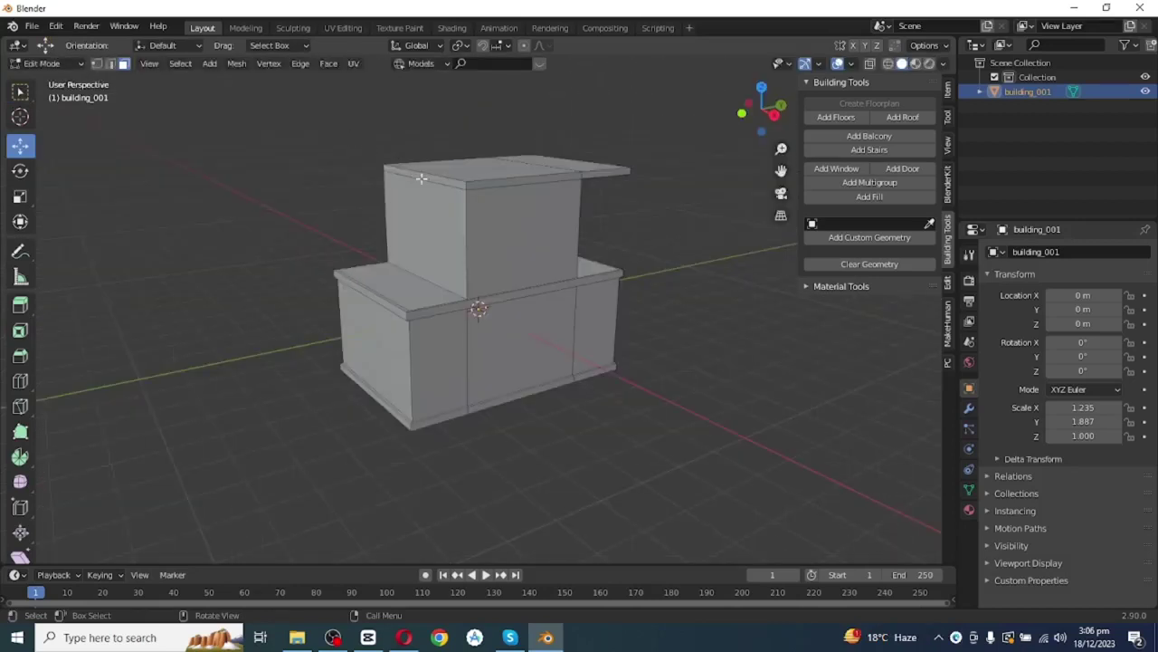
{"action": "key", "text": "KP_3"}
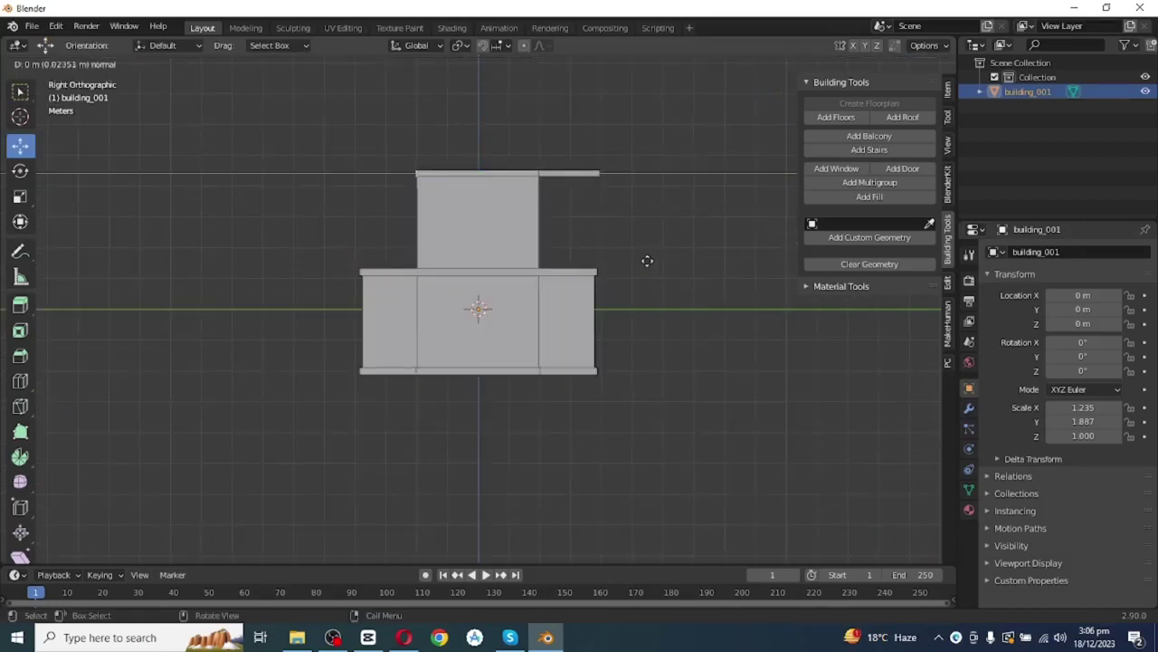
{"action": "middle_click_drag", "start_coordinate": [646, 258], "coordinate": [370, 189]}
Add a 3 m floor on the widened top slab with slab thickness 0.01 m and slab outset 0 m.
{"action": "left_click_drag", "start_coordinate": [358, 189], "coordinate": [489, 192]}
{"action": "left_click_drag", "start_coordinate": [578, 172], "coordinate": [579, 172]}
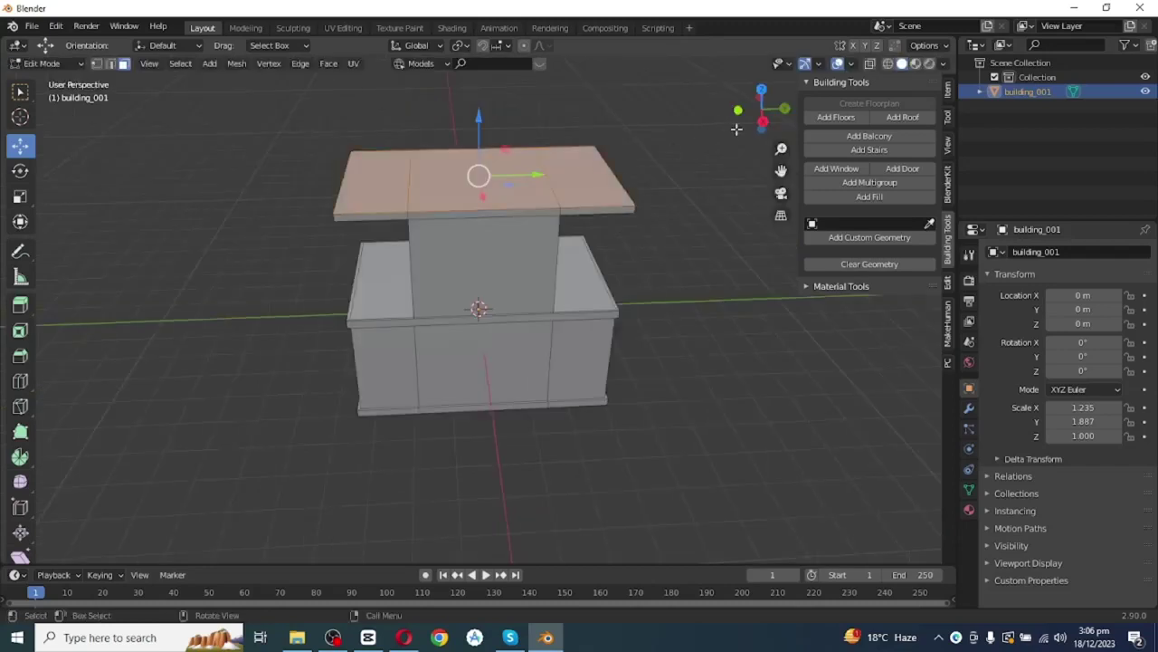
{"action": "left_click", "coordinate": [833, 117]}
{"action": "scroll", "coordinate": [673, 263], "scroll_direction": "down", "scroll_amount": 3}
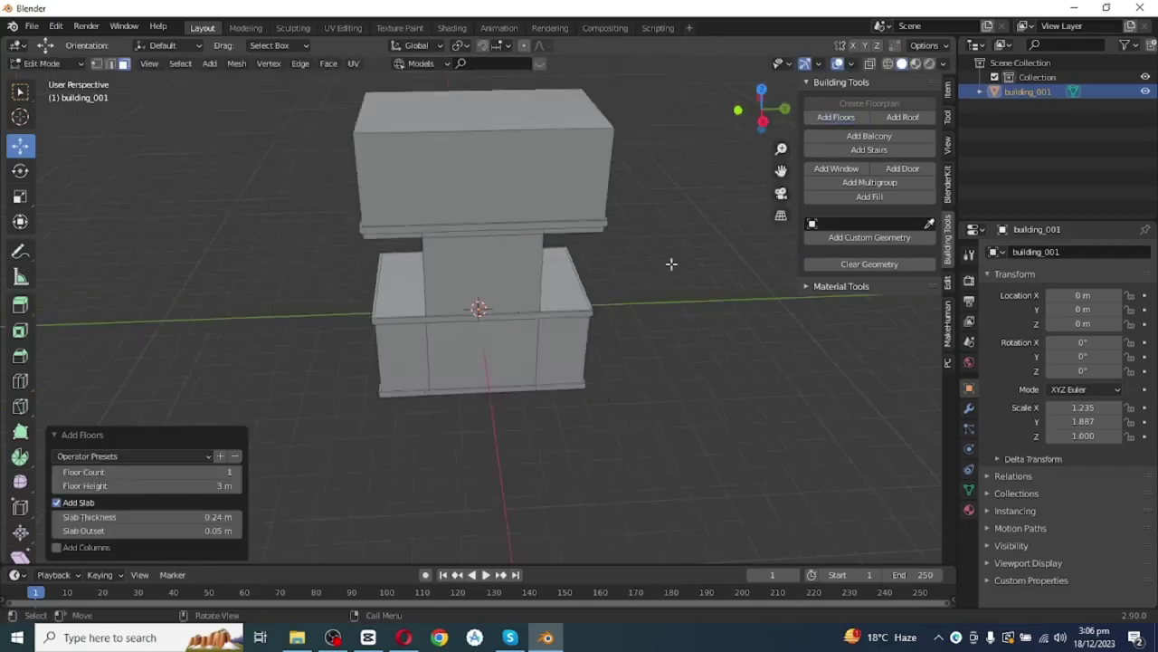
{"action": "left_click_drag", "start_coordinate": [237, 519], "coordinate": [188, 518]}
{"action": "left_click", "coordinate": [237, 530]}
{"action": "type", "text": "01"}
{"action": "key", "text": "Return"}
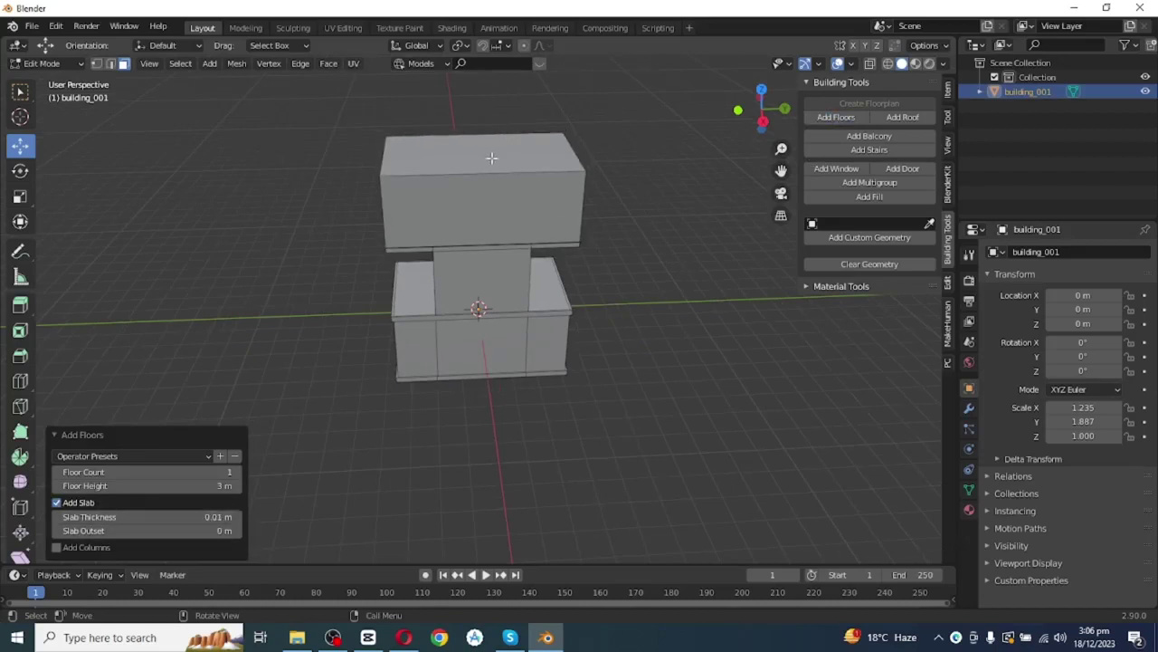
Add a hip roof on the building's top face and lower the whole building about 2.54 m along Z in Object Mode.
{"action": "left_click", "coordinate": [491, 157]}
{"action": "mouse_move", "coordinate": [692, 288]}
{"action": "middle_mouse_down"}
{"action": "mouse_move", "coordinate": [693, 337]}
{"action": "mouse_move", "coordinate": [700, 305]}
{"action": "middle_mouse_up"}
{"action": "left_click", "coordinate": [900, 120]}
{"action": "left_click", "coordinate": [45, 64]}
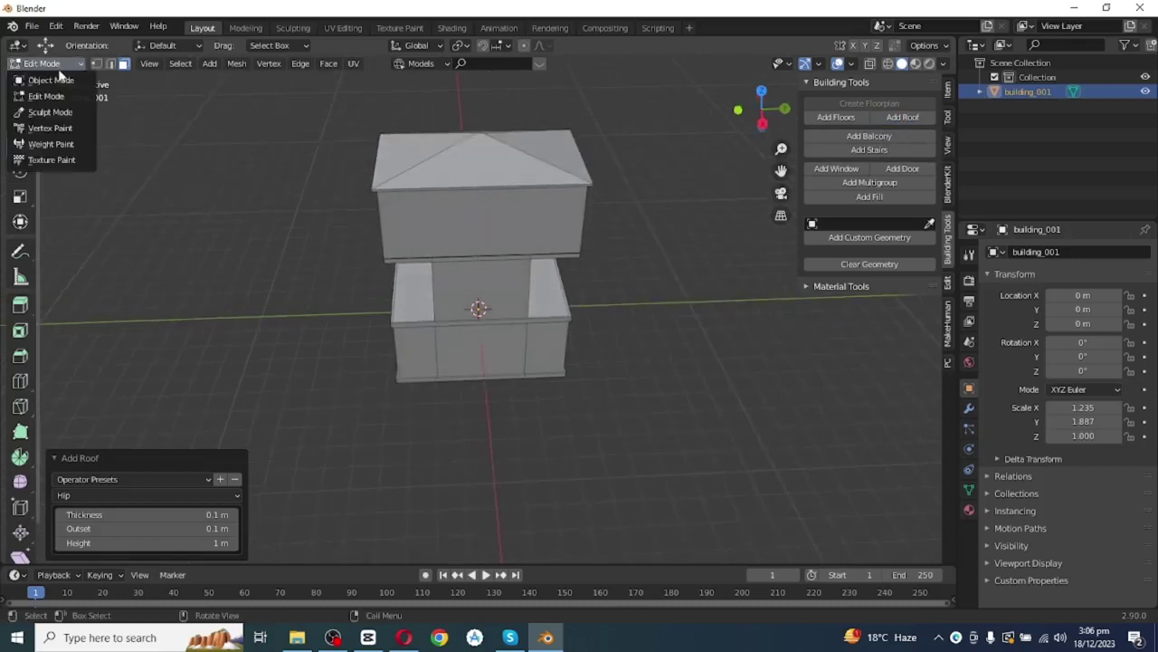
{"action": "left_click", "coordinate": [52, 81]}
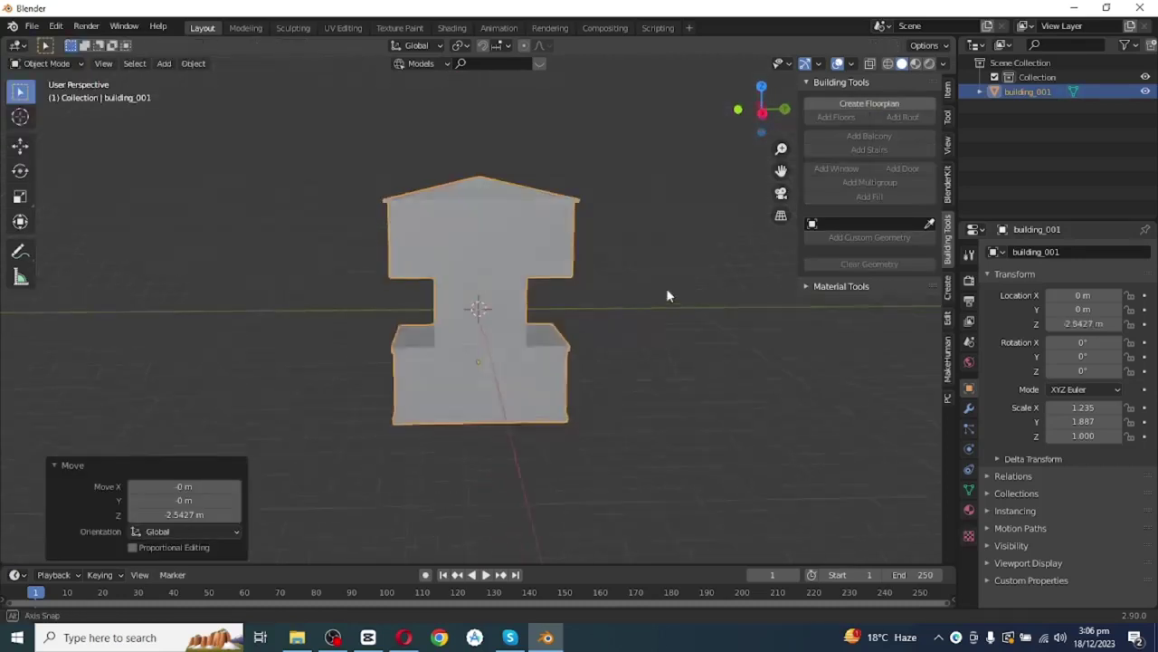
{"action": "middle_click_drag", "start_coordinate": [666, 287], "coordinate": [279, 186]}
Add a circular Archimesh column with a rectangular base and top.
{"action": "left_click", "coordinate": [160, 67]}
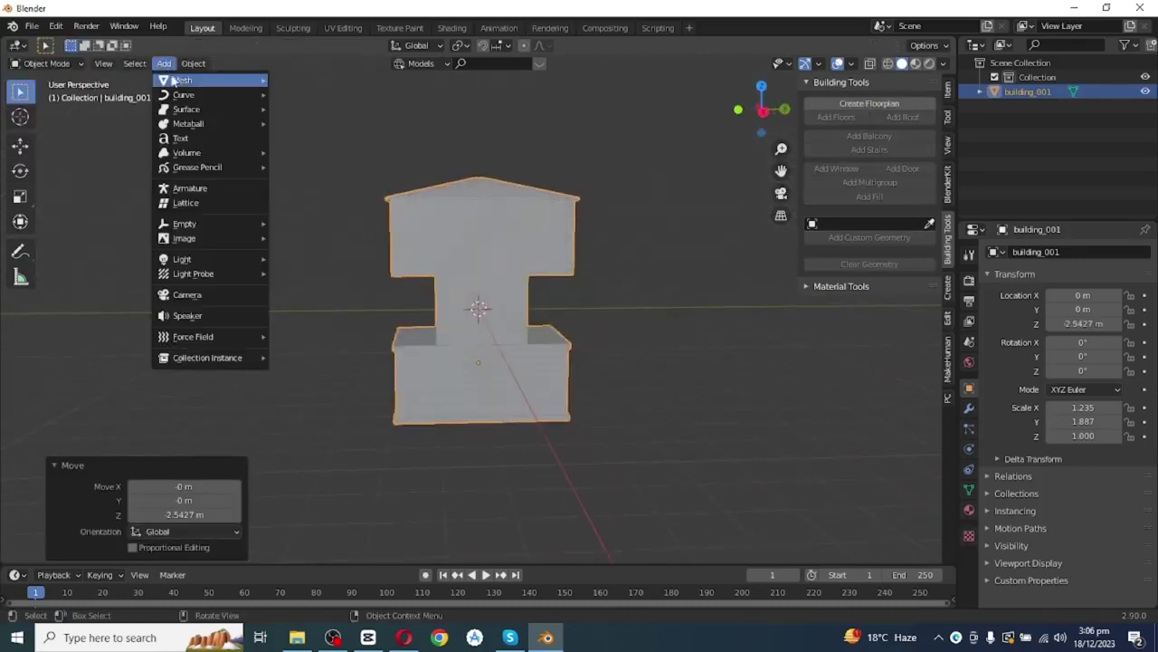
{"action": "mouse_move", "coordinate": [209, 82]}
{"action": "mouse_move", "coordinate": [342, 236]}
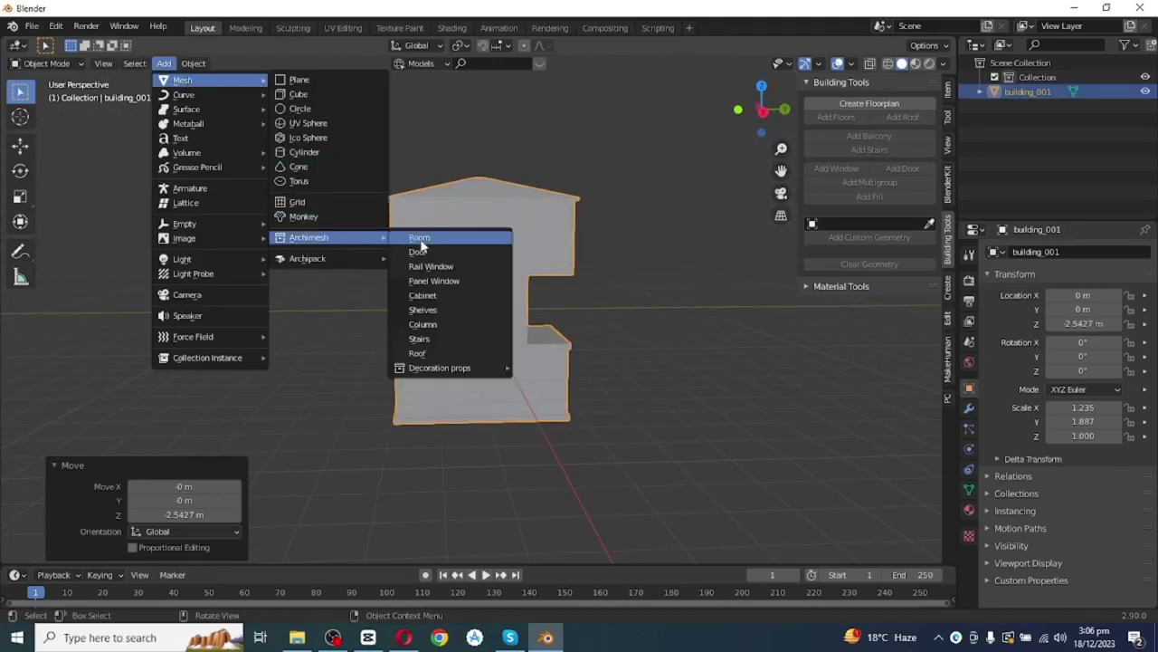
{"action": "left_click", "coordinate": [433, 325]}
{"action": "middle_click_drag", "start_coordinate": [432, 330], "coordinate": [617, 341]}
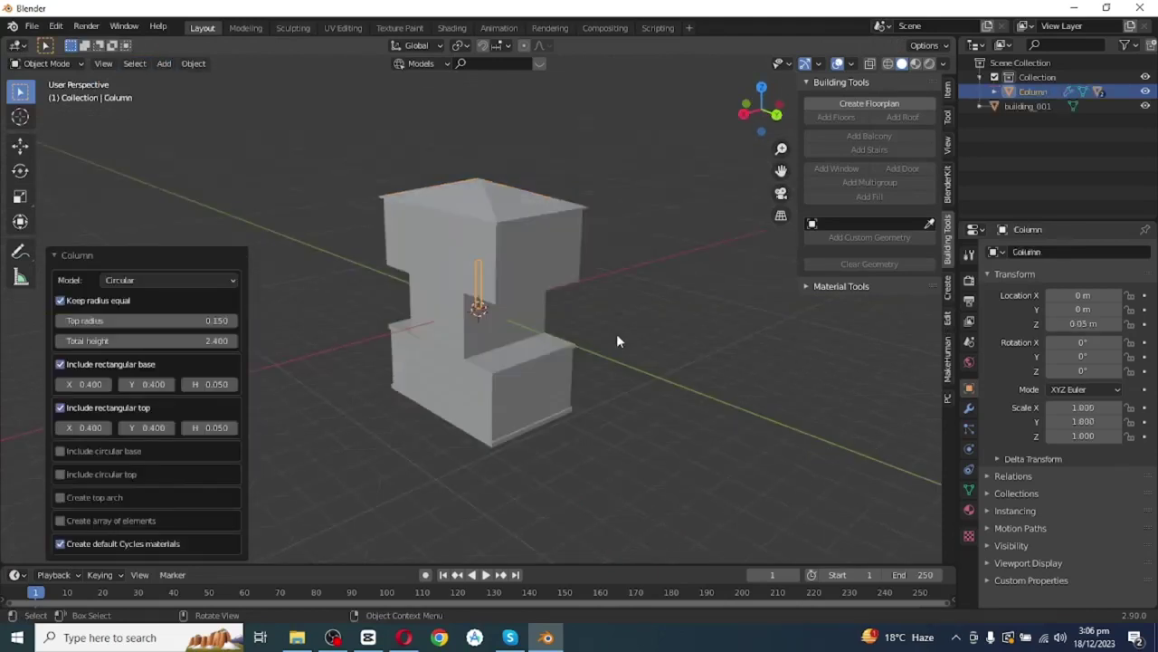
Move and scale the column so it stands at an outer corner of the terrace and reaches the overhanging top storey.
{"action": "key", "text": "g"}
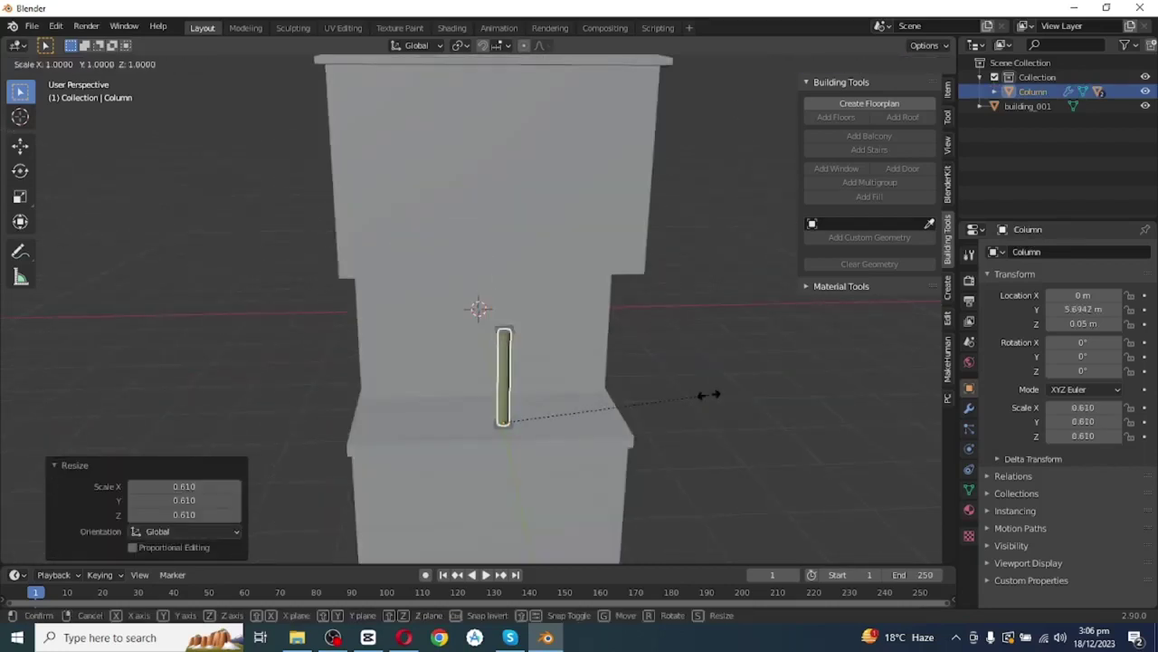
{"action": "key", "text": "KP_3"}
{"action": "middle_click_drag", "start_coordinate": [700, 374], "coordinate": [451, 409]}
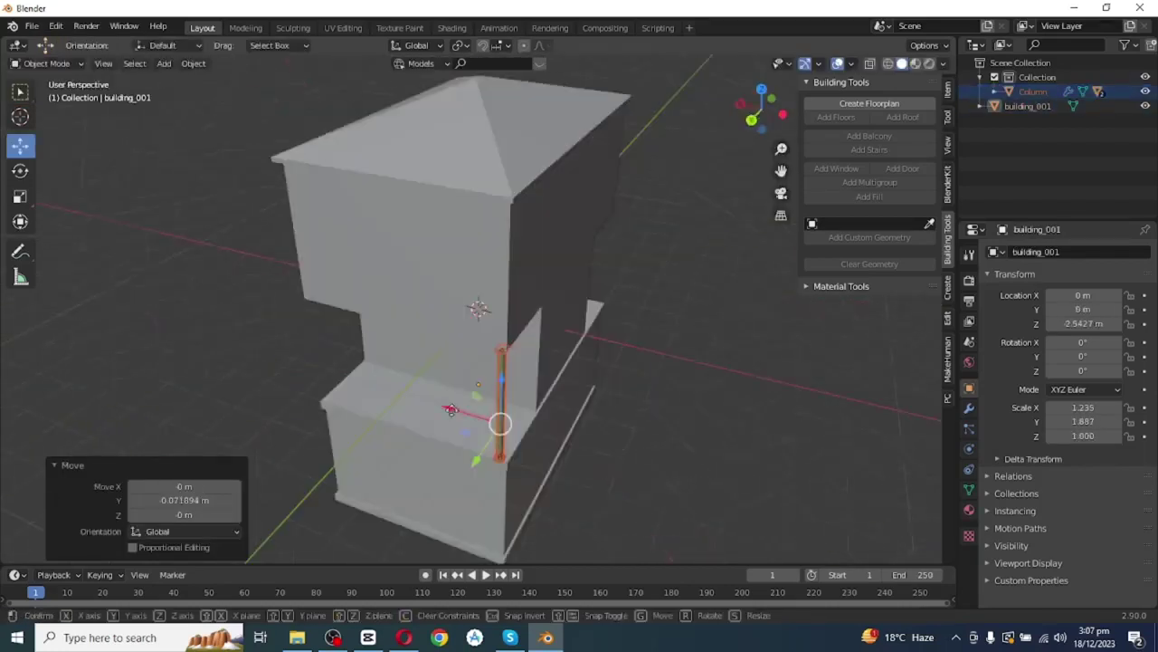
{"action": "left_click_drag", "start_coordinate": [451, 410], "coordinate": [455, 411]}
Duplicate the column to the other three terrace corners, with an offset of about 4.82 m along X between front and back.
{"action": "middle_click_drag", "start_coordinate": [648, 447], "coordinate": [666, 432]}
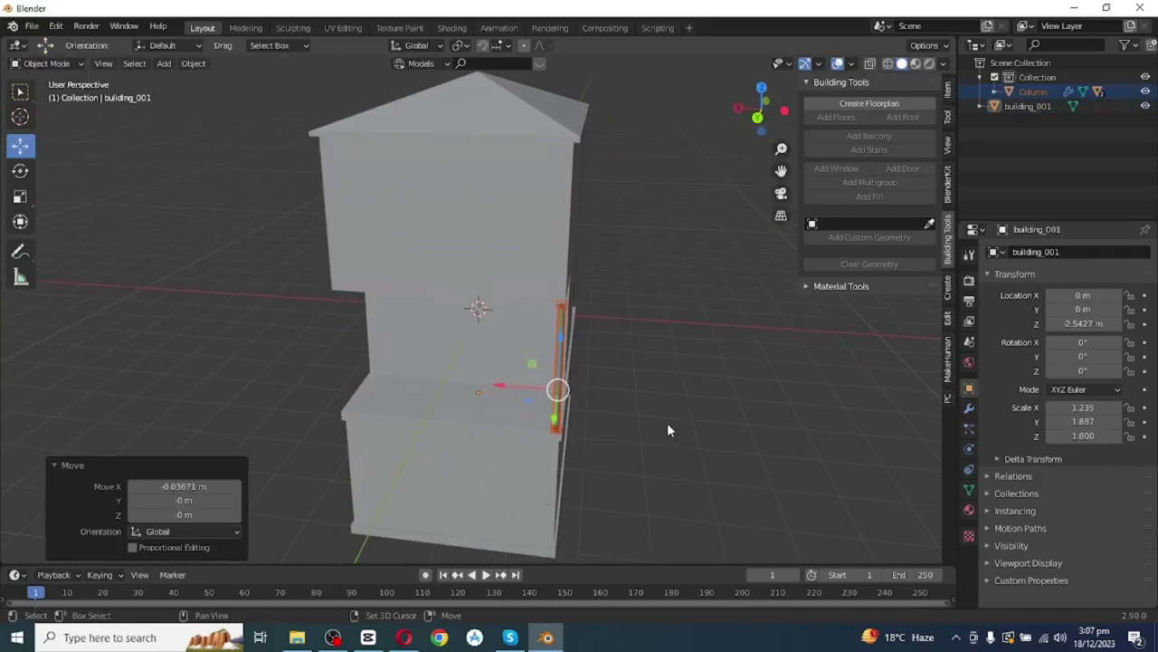
{"action": "key", "text": "shift+d"}
{"action": "key", "text": "x"}
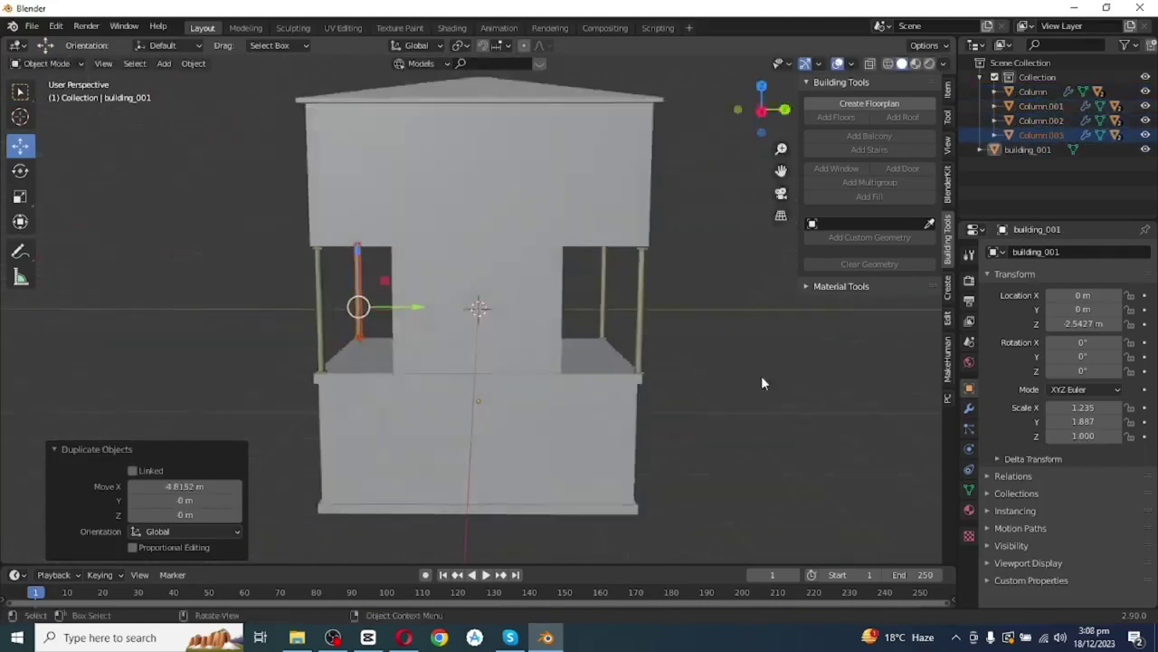
In Edit Mode, add a door to the middle face of the ground floor's front wall.
{"action": "key", "text": "a"}
{"action": "left_click", "coordinate": [71, 63]}
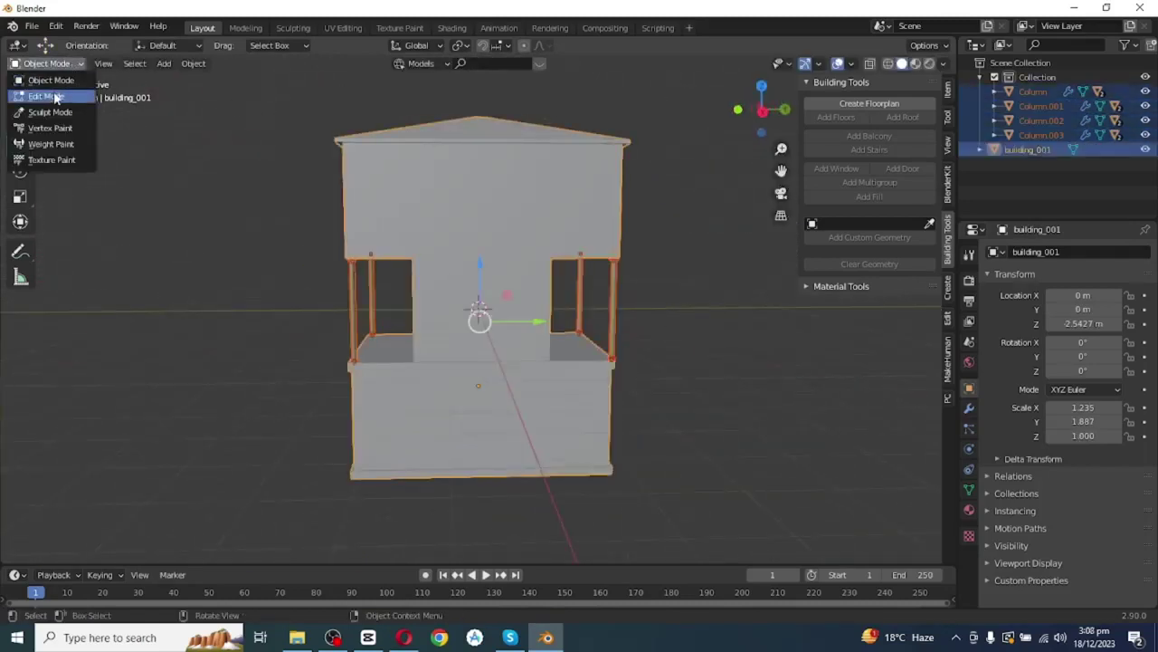
{"action": "left_click", "coordinate": [45, 96]}
{"action": "left_click", "coordinate": [488, 409]}
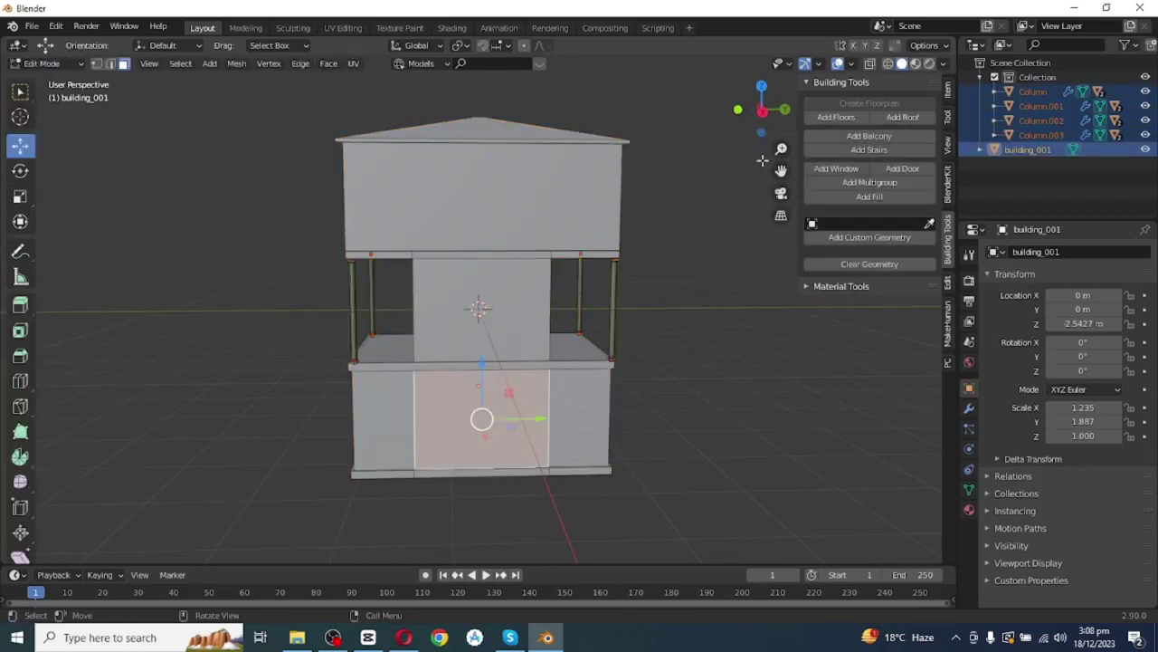
{"action": "left_click", "coordinate": [900, 169]}
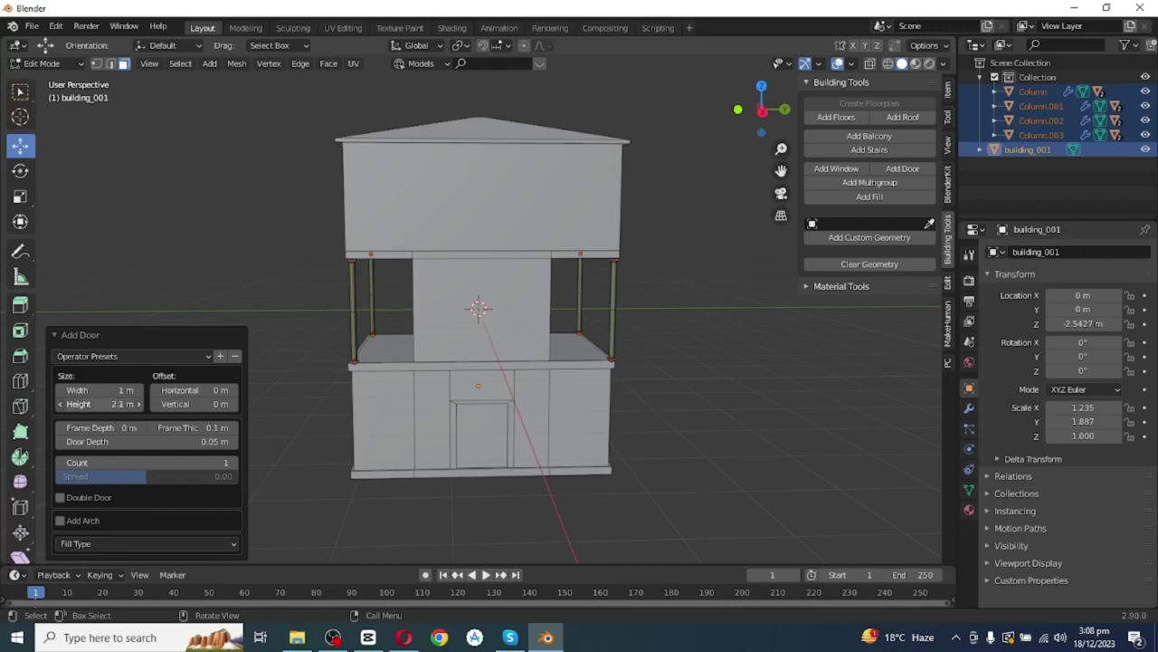
Set the door's height to 2.4 m, width to 0.93 m and frame thickness to 0.01 m.
{"action": "left_click_drag", "start_coordinate": [122, 404], "coordinate": [135, 403]}
{"action": "left_click_drag", "start_coordinate": [194, 427], "coordinate": [172, 427]}
{"action": "left_click_drag", "start_coordinate": [113, 390], "coordinate": [105, 390]}
{"action": "middle_click_drag", "start_coordinate": [257, 405], "coordinate": [254, 368]}
{"action": "left_click_drag", "start_coordinate": [136, 404], "coordinate": [129, 403]}
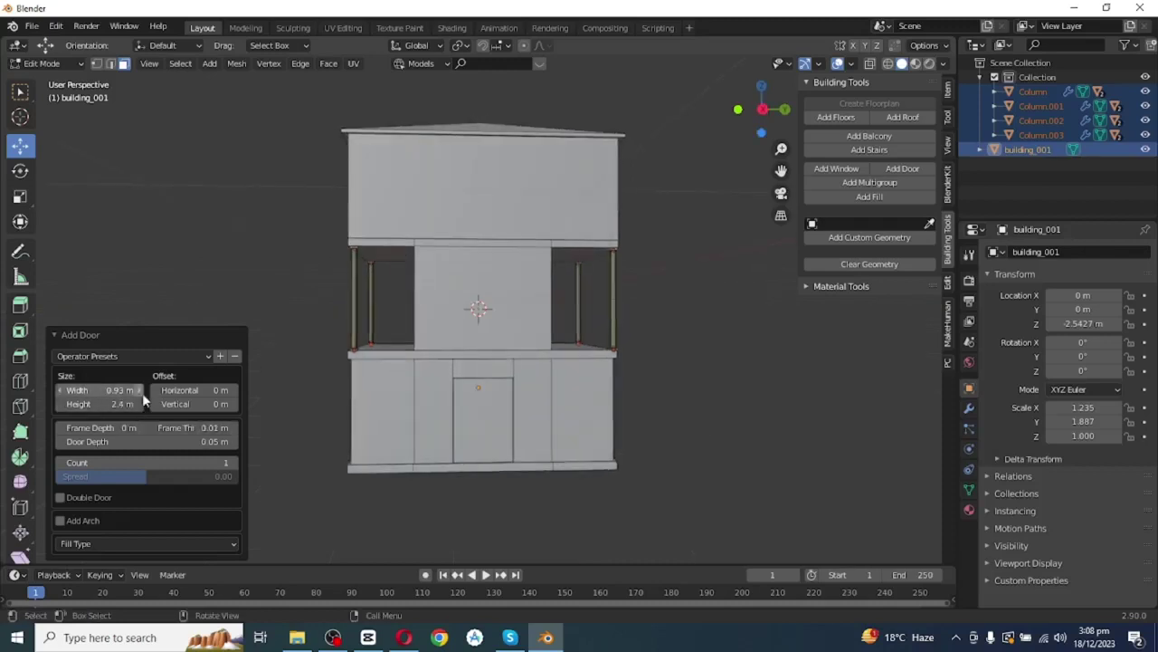
Add rectangular windows 0.85 m wide and 1.4 m high with 0.01 m frame thickness to the front wall faces on both sides of the door.
{"action": "left_click", "coordinate": [577, 408]}
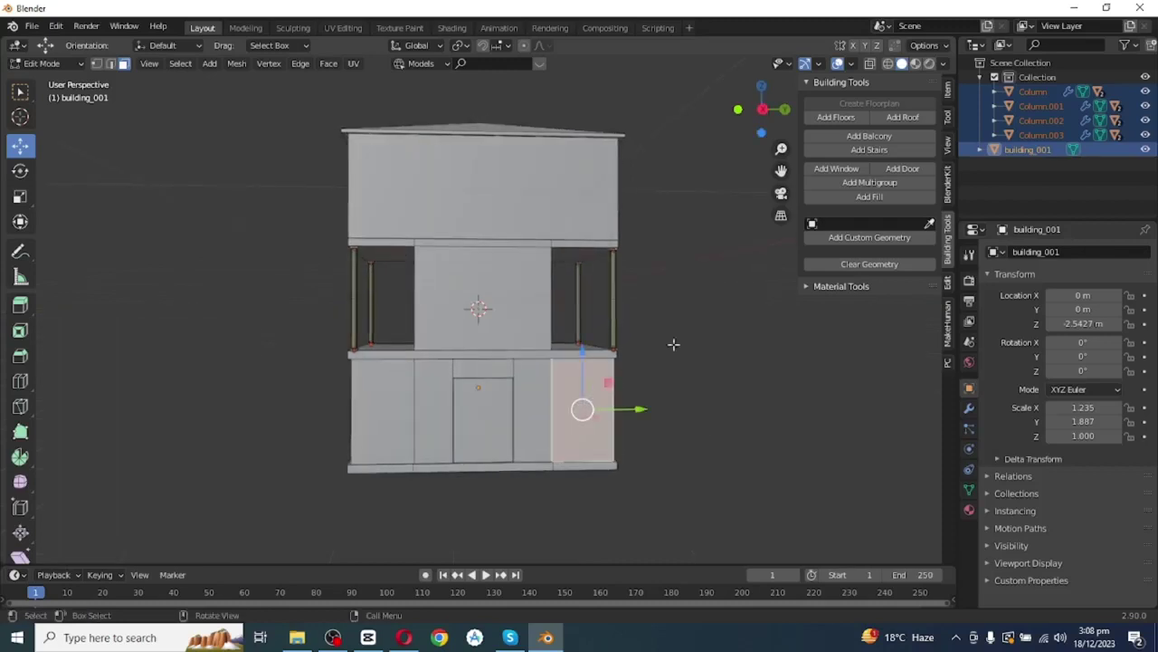
{"action": "left_click", "coordinate": [835, 168]}
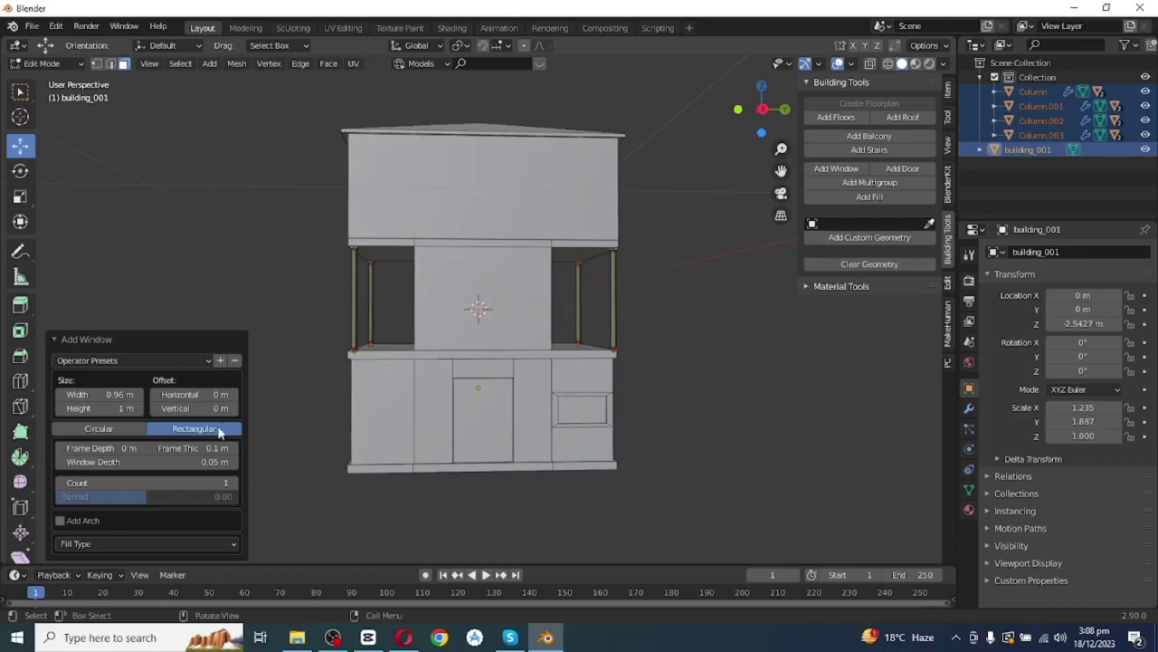
{"action": "mouse_move", "coordinate": [139, 409]}
{"action": "left_mouse_down"}
{"action": "mouse_move", "coordinate": [174, 409]}
{"action": "mouse_move", "coordinate": [123, 395]}
{"action": "left_mouse_up"}
{"action": "left_click_drag", "start_coordinate": [181, 447], "coordinate": [167, 448]}
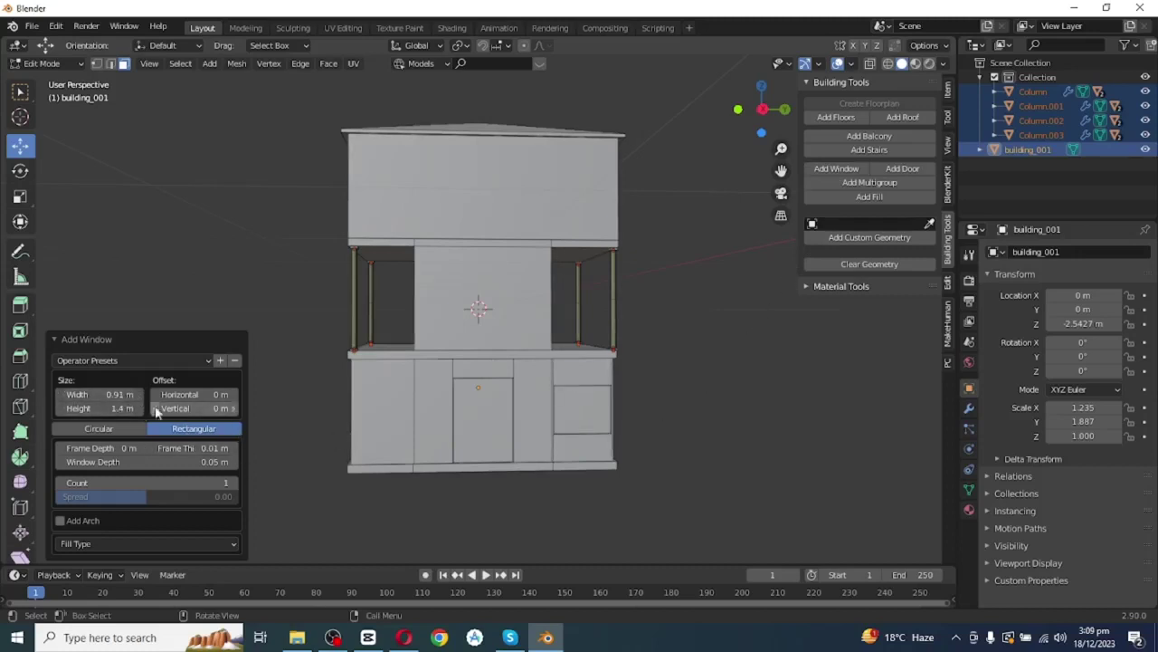
{"action": "left_click", "coordinate": [387, 424]}
{"action": "left_click", "coordinate": [851, 168]}
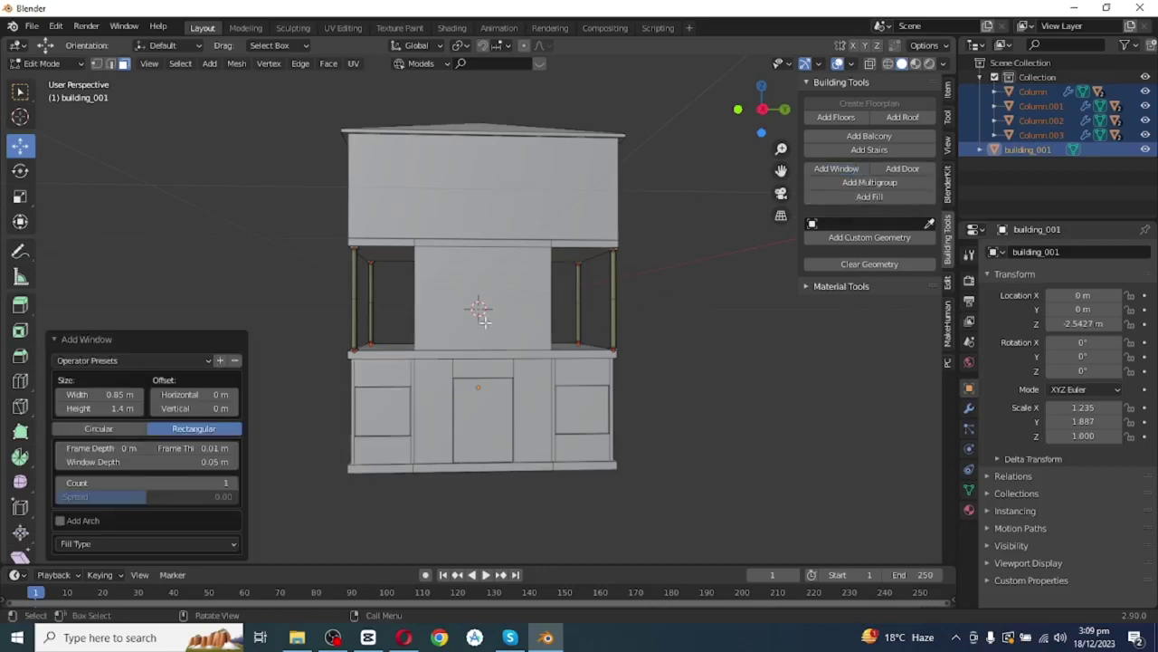
Add a rectangular window 1.2 m wide and 2.1 m high to the middle floor's front wall.
{"action": "left_click", "coordinate": [480, 310]}
{"action": "left_click", "coordinate": [836, 168]}
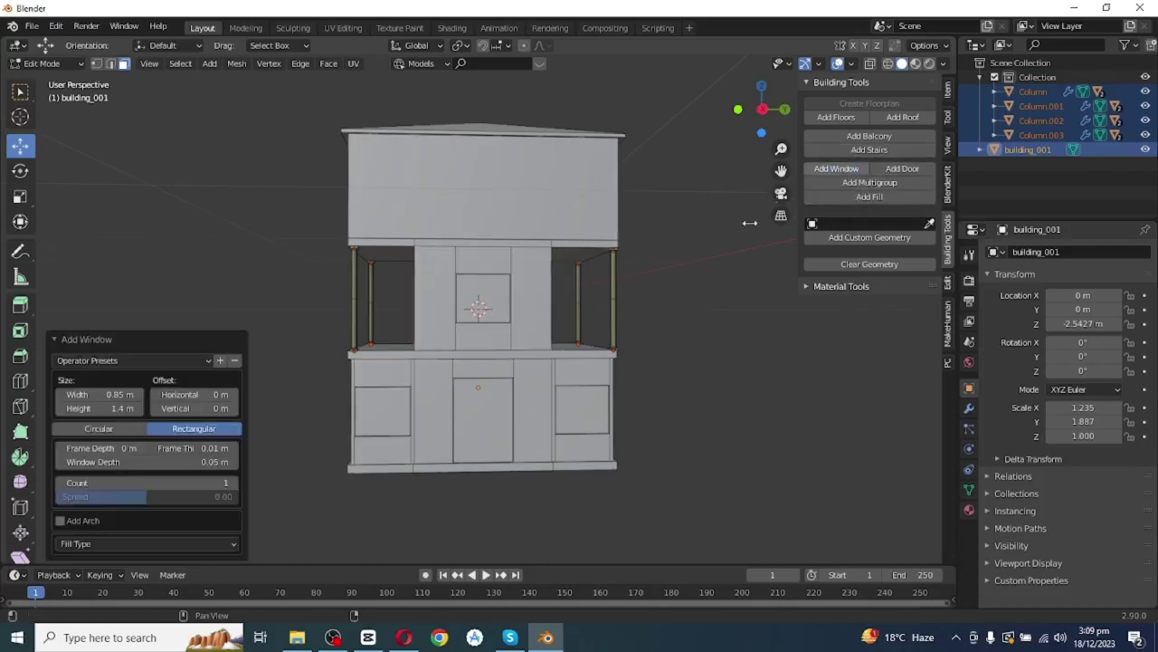
{"action": "left_click", "coordinate": [141, 408]}
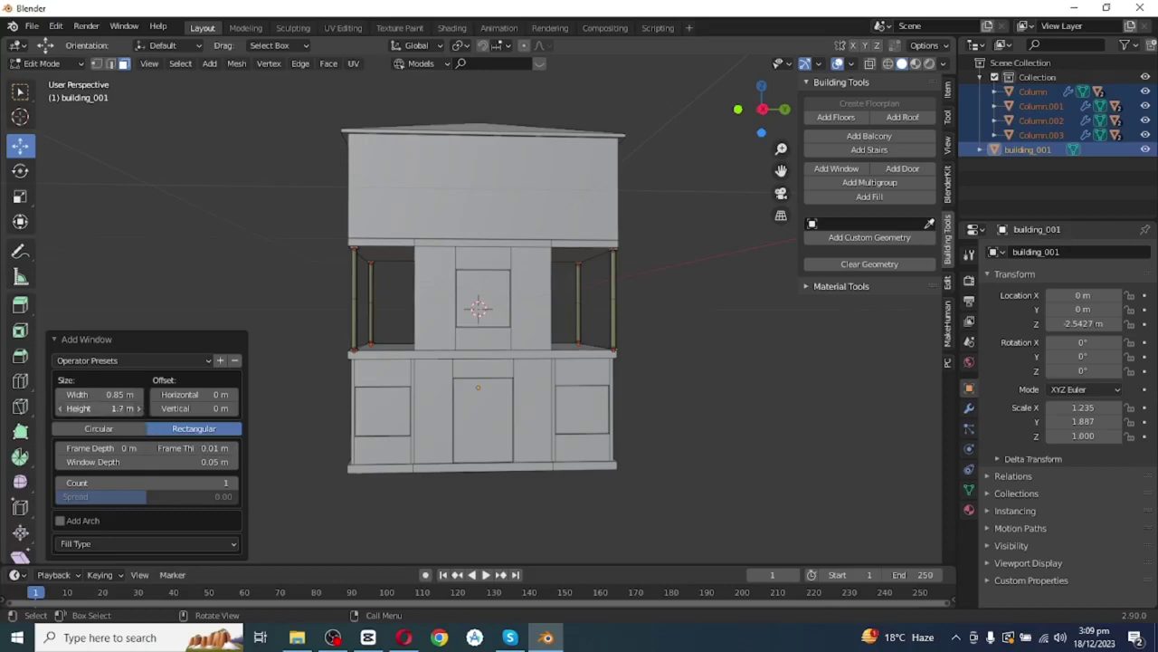
{"action": "left_click_drag", "start_coordinate": [102, 395], "coordinate": [131, 408]}
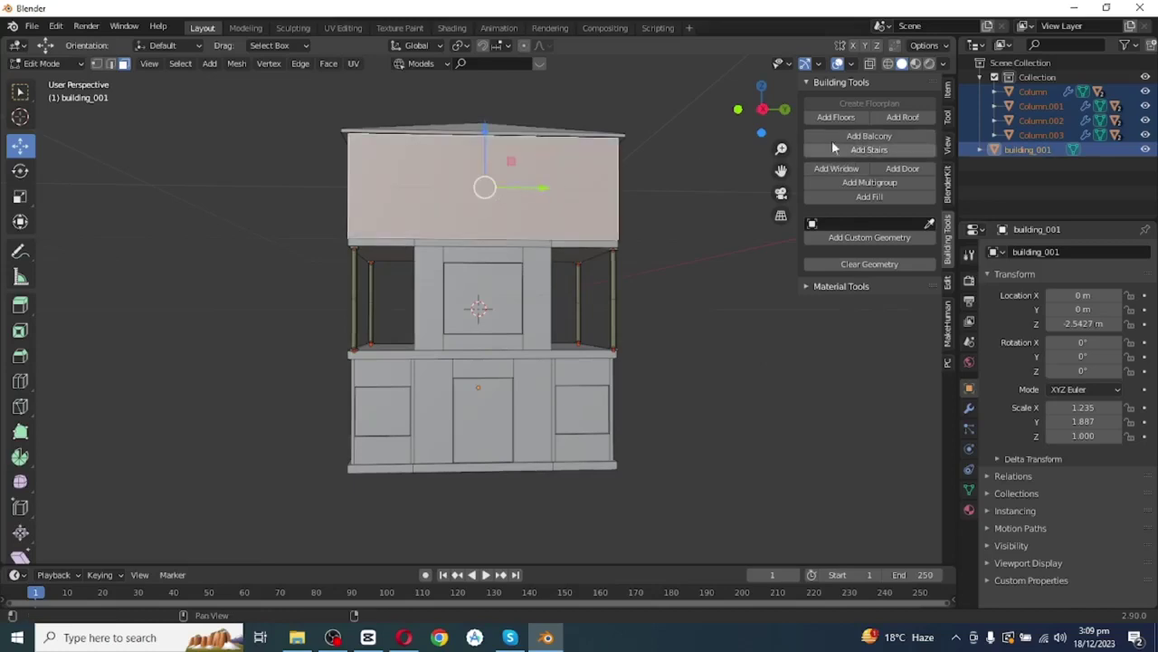
Add three rectangular windows, each 1.2 m wide and 2.1 m high, to the top floor's front wall.
{"action": "left_click", "coordinate": [838, 169]}
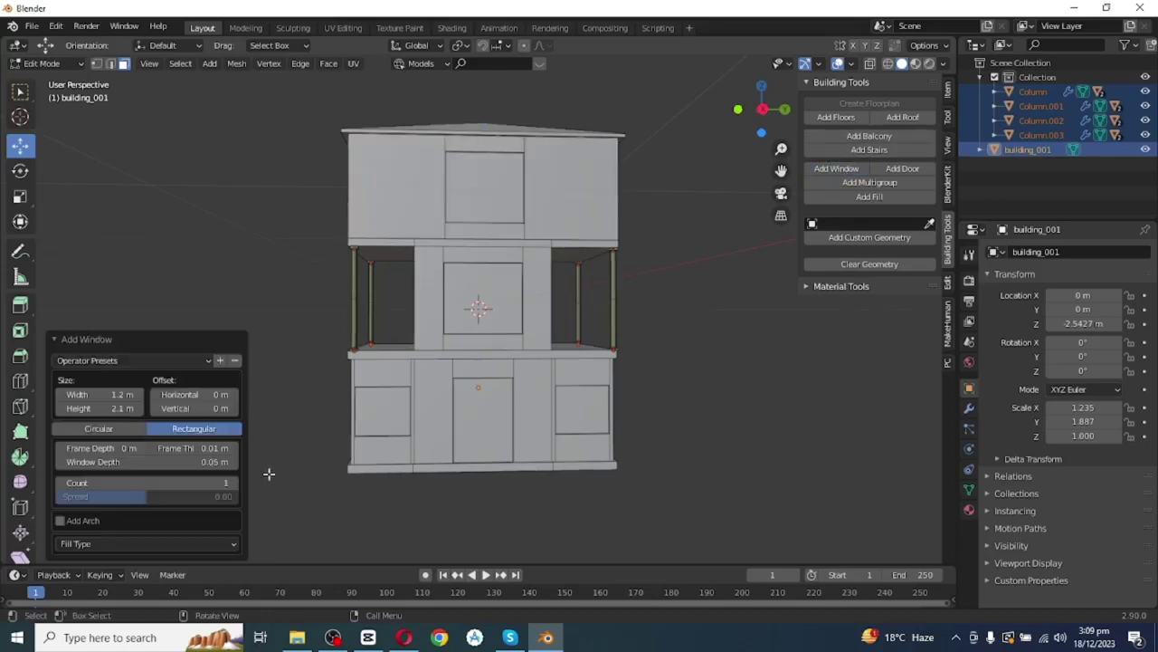
{"action": "left_click", "coordinate": [233, 482]}
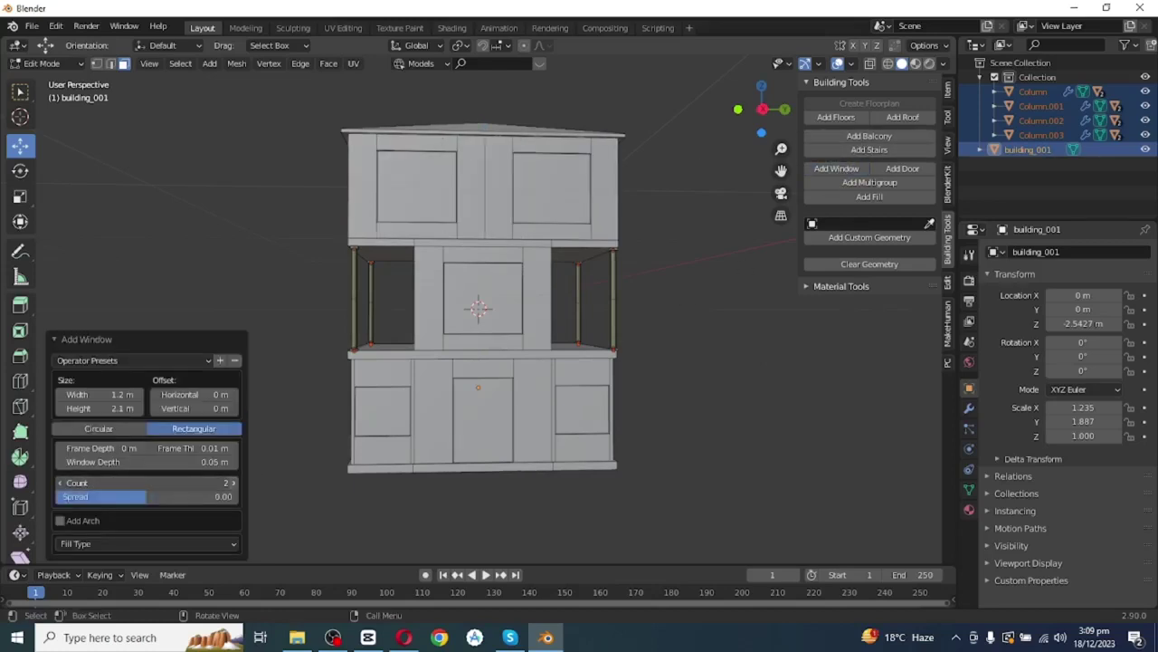
{"action": "left_click", "coordinate": [233, 482]}
{"action": "left_click", "coordinate": [755, 373]}
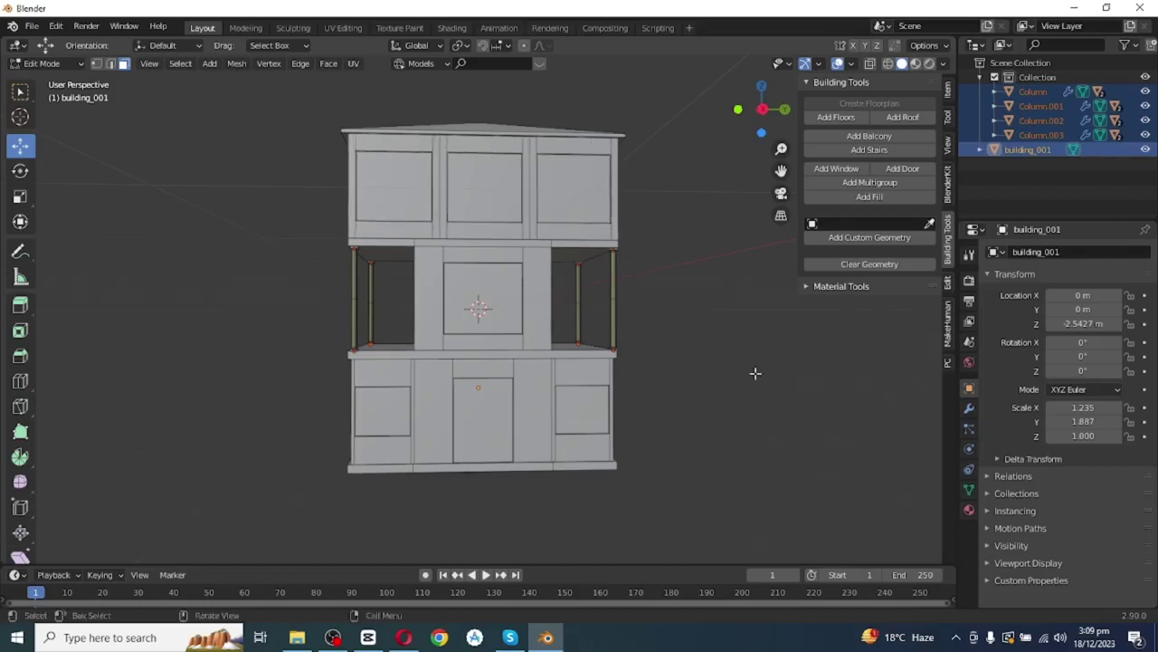
Extrude the front faces of the base, middle and upper floor slabs outward.
{"action": "middle_click_drag", "start_coordinate": [756, 373], "coordinate": [471, 434]}
{"action": "left_click", "coordinate": [392, 470]}
{"action": "left_click", "coordinate": [385, 469], "text": "shift"}
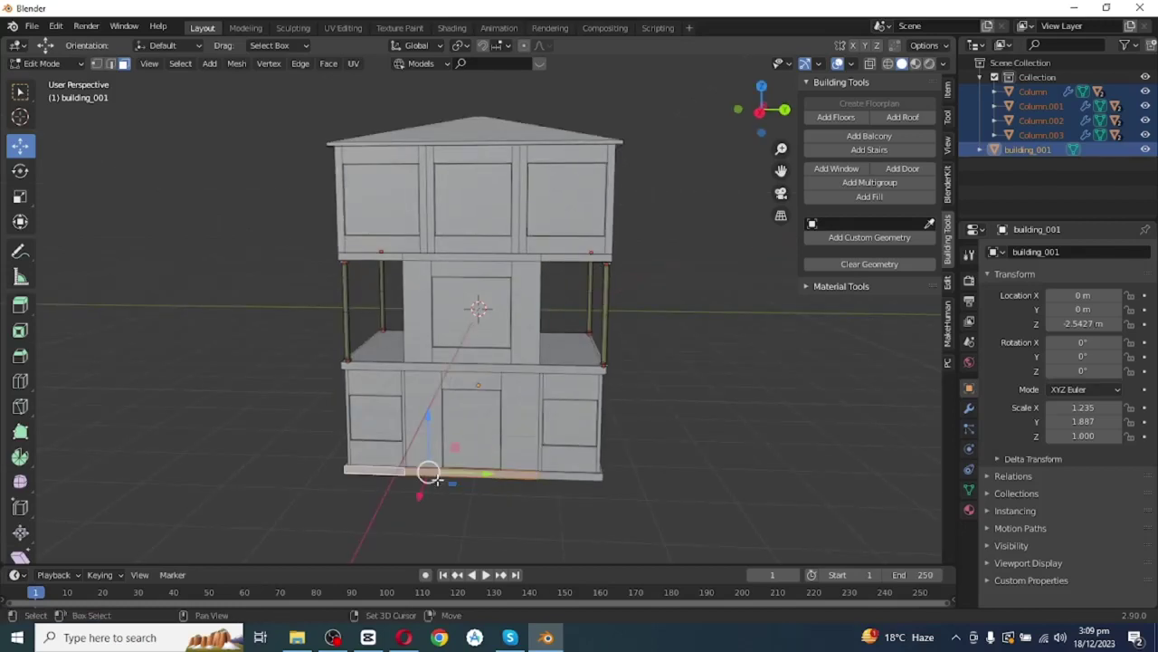
{"action": "left_click", "coordinate": [553, 474], "text": "shift"}
{"action": "left_click", "coordinate": [465, 367], "text": "shift"}
{"action": "left_click", "coordinate": [466, 257], "text": "shift"}
{"action": "left_click", "coordinate": [388, 257], "text": "shift"}
{"action": "left_click", "coordinate": [563, 258], "text": "shift"}
{"action": "scroll", "coordinate": [707, 294], "scroll_direction": "down", "scroll_amount": 1}
{"action": "middle_click_drag", "start_coordinate": [770, 385], "coordinate": [777, 333]}
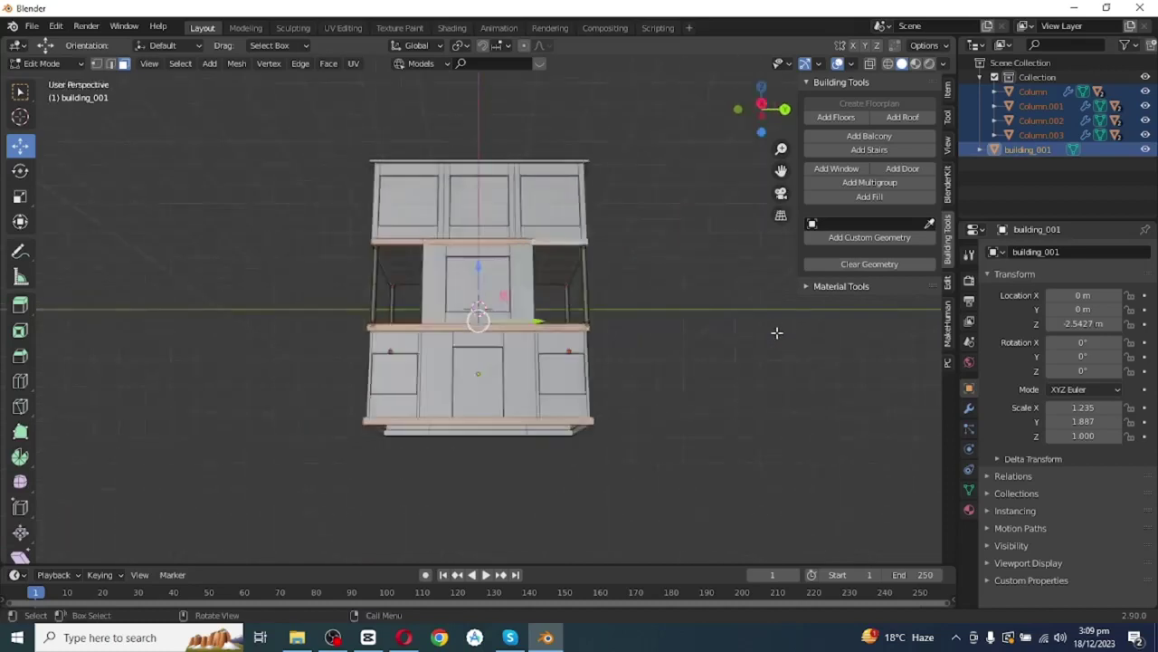
{"action": "key", "text": "KP_1"}
{"action": "key", "text": "e"}
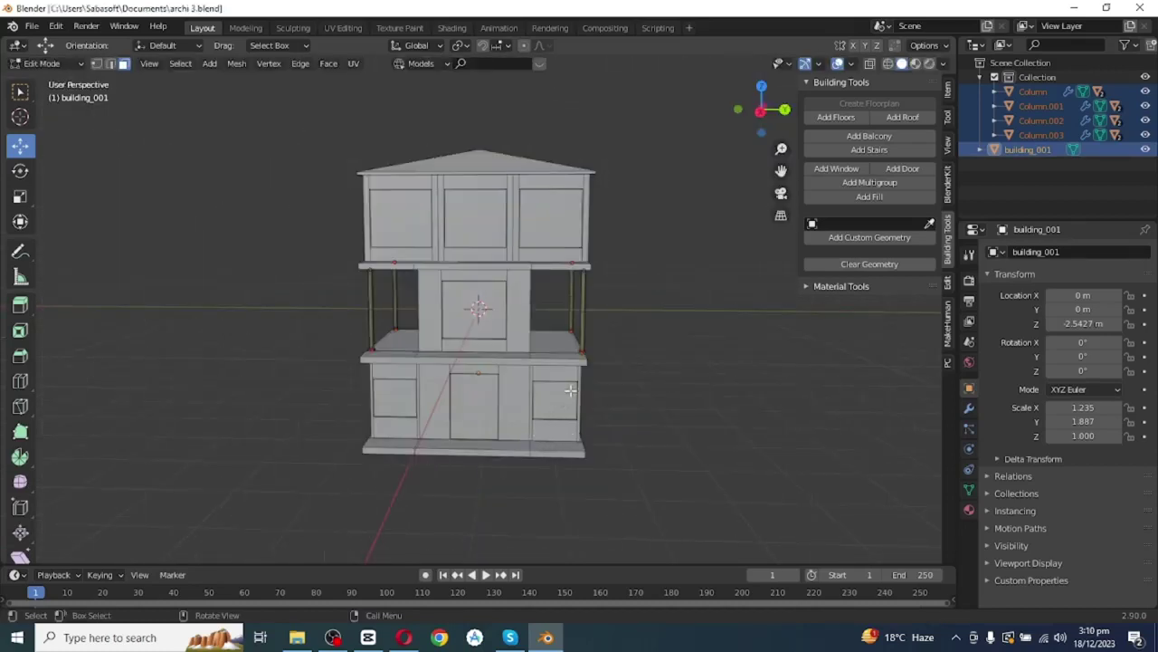
Delete the door face and all six window faces on the building's front to open them up.
{"action": "left_click", "coordinate": [559, 400]}
{"action": "left_click", "coordinate": [475, 407], "text": "shift"}
{"action": "left_click", "coordinate": [395, 397], "text": "shift"}
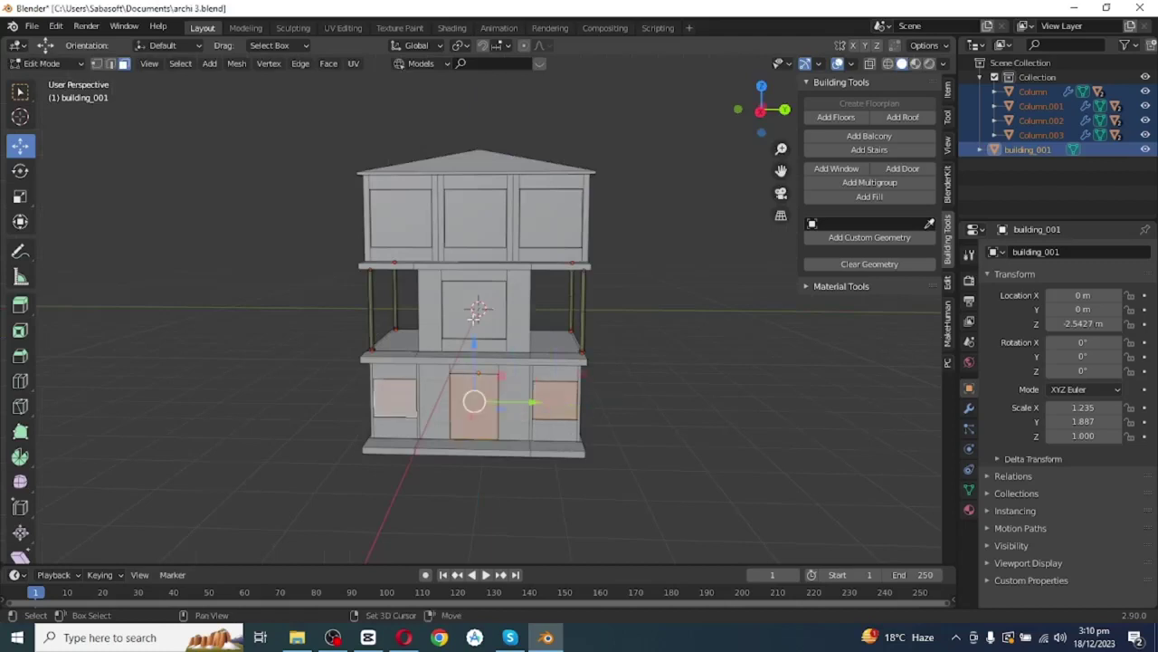
{"action": "left_click", "coordinate": [475, 310], "text": "shift"}
{"action": "left_click", "coordinate": [551, 218], "text": "shift"}
{"action": "left_click", "coordinate": [401, 219], "text": "shift"}
{"action": "left_click", "coordinate": [477, 222], "text": "shift"}
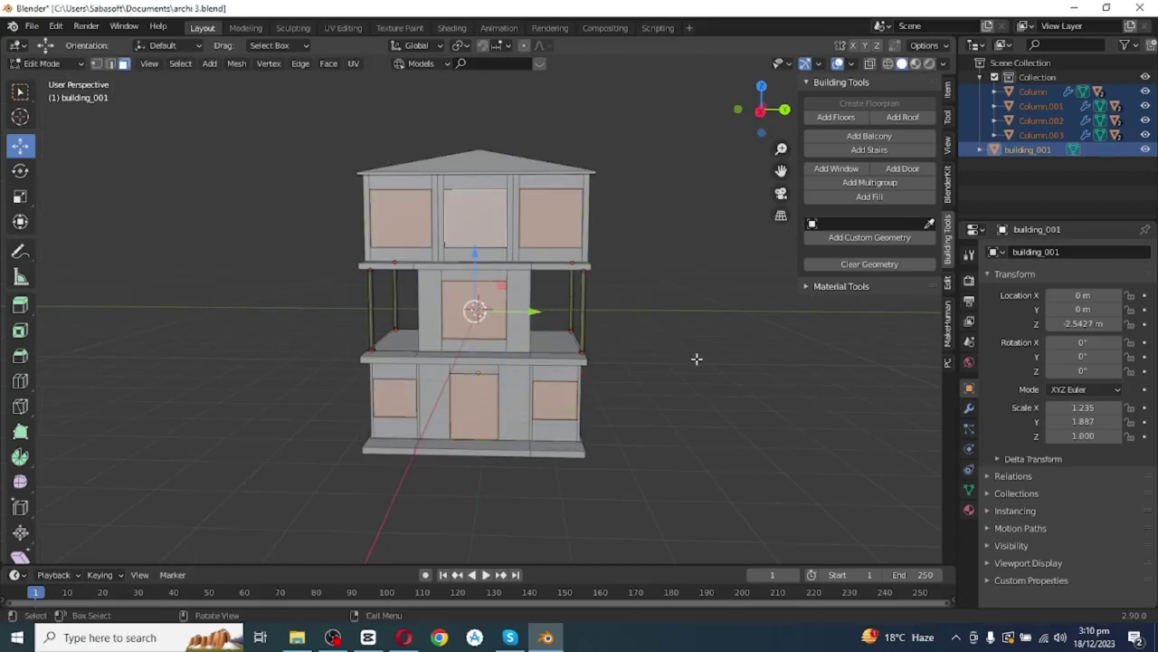
{"action": "key", "text": "x"}
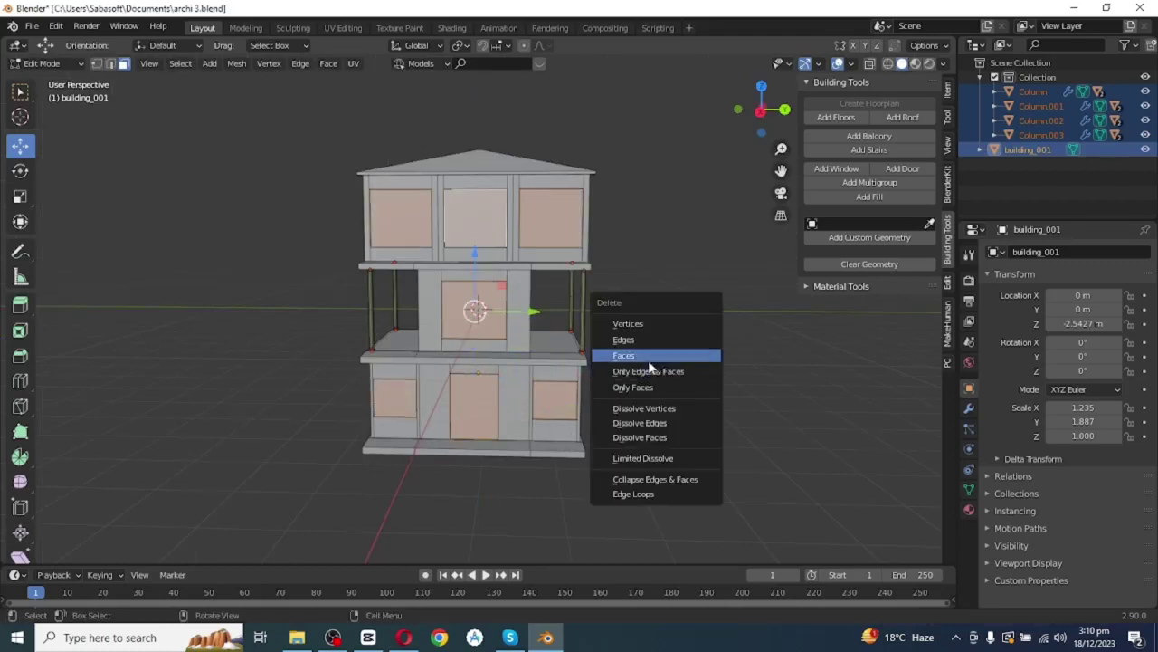
{"action": "left_click", "coordinate": [686, 353]}
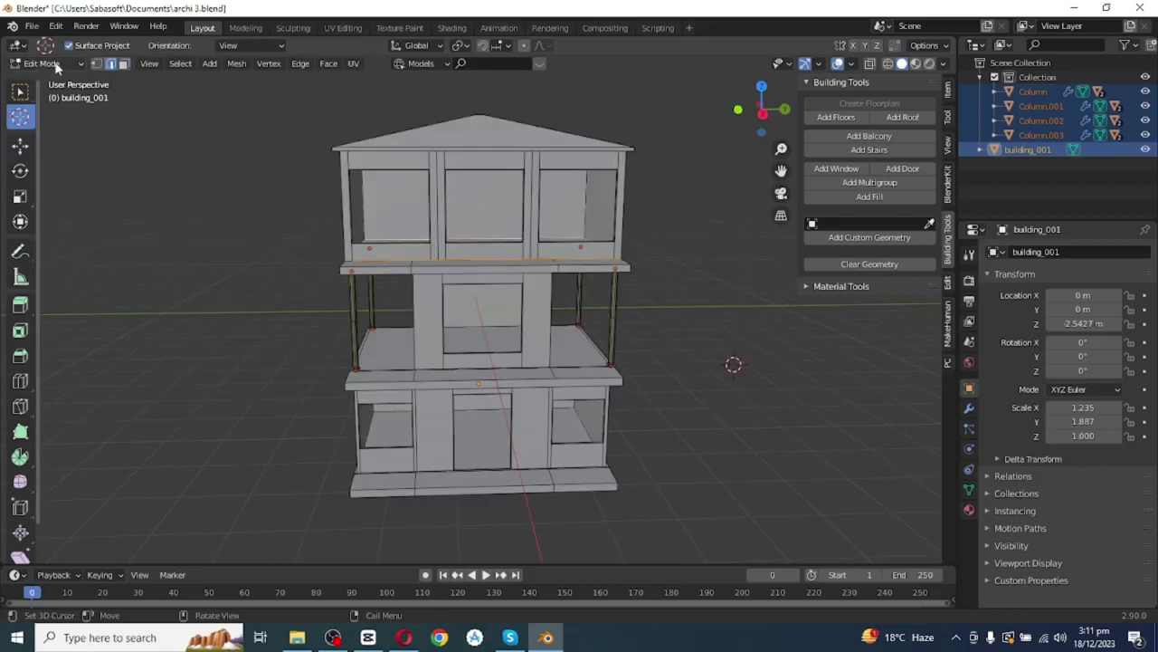
In Object Mode, add a Solidify modifier to the building and apply it.
{"action": "left_click", "coordinate": [46, 63]}
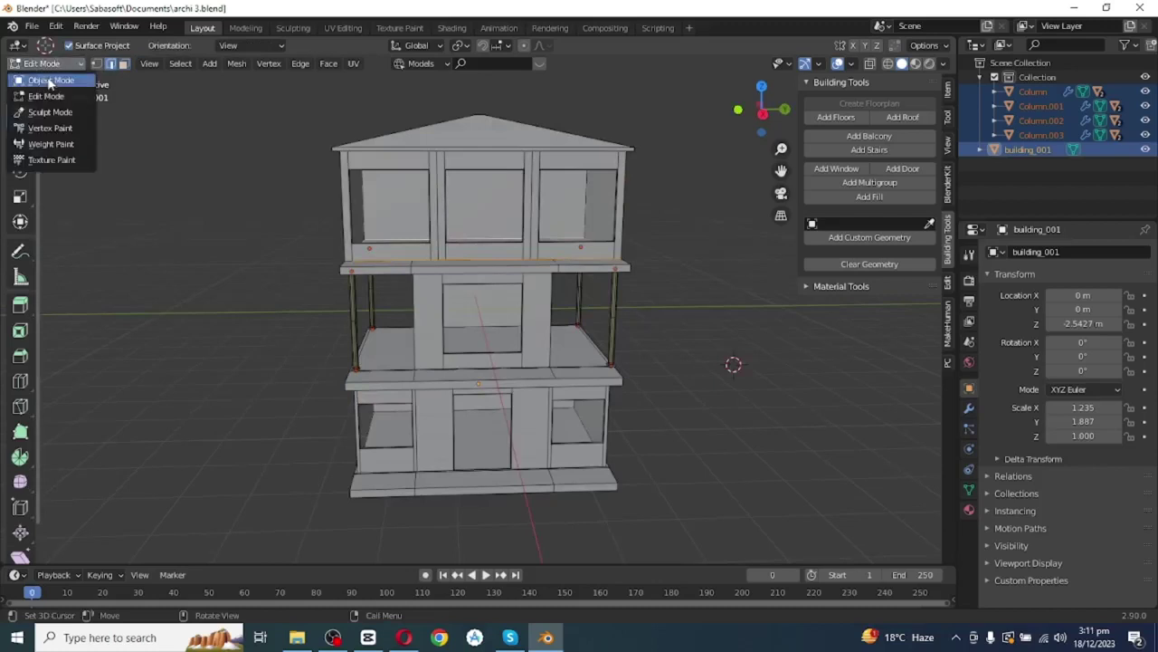
{"action": "left_click", "coordinate": [47, 79]}
{"action": "middle_click_drag", "start_coordinate": [692, 278], "coordinate": [650, 290]}
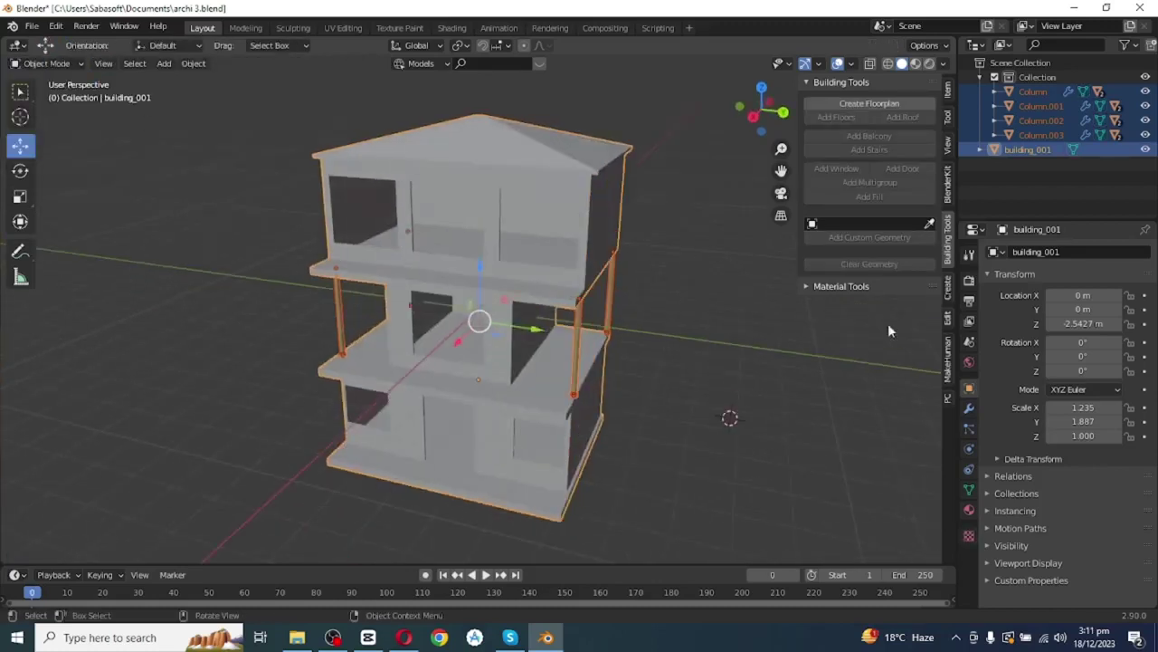
{"action": "left_click", "coordinate": [969, 408]}
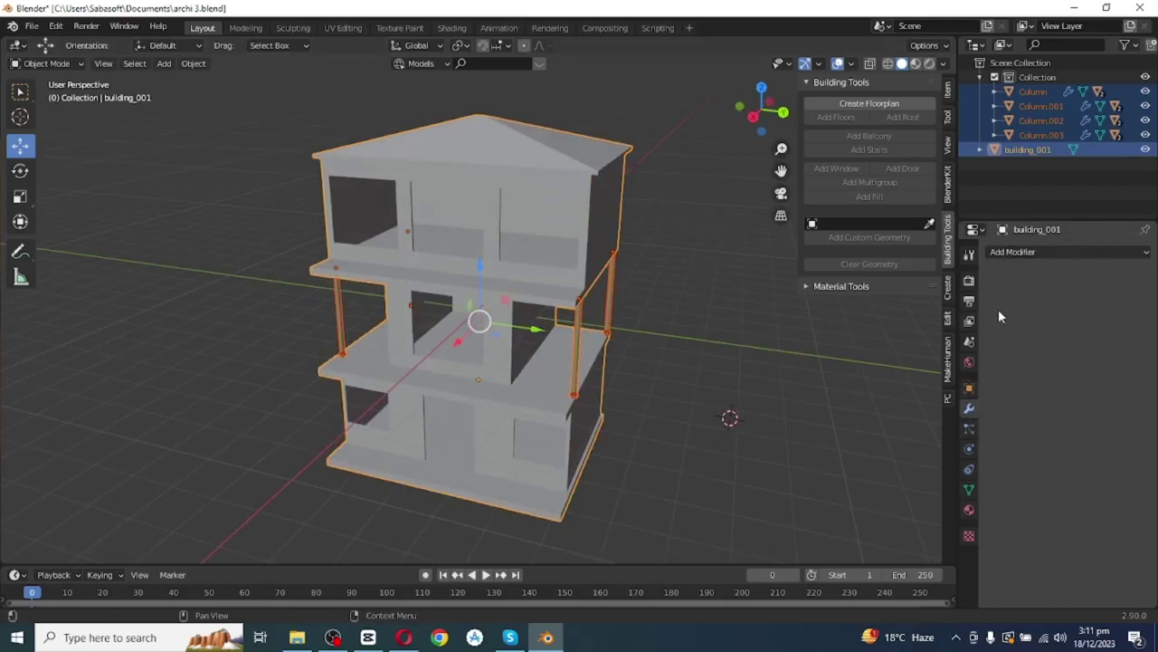
{"action": "left_click", "coordinate": [1034, 254]}
{"action": "left_click", "coordinate": [869, 474]}
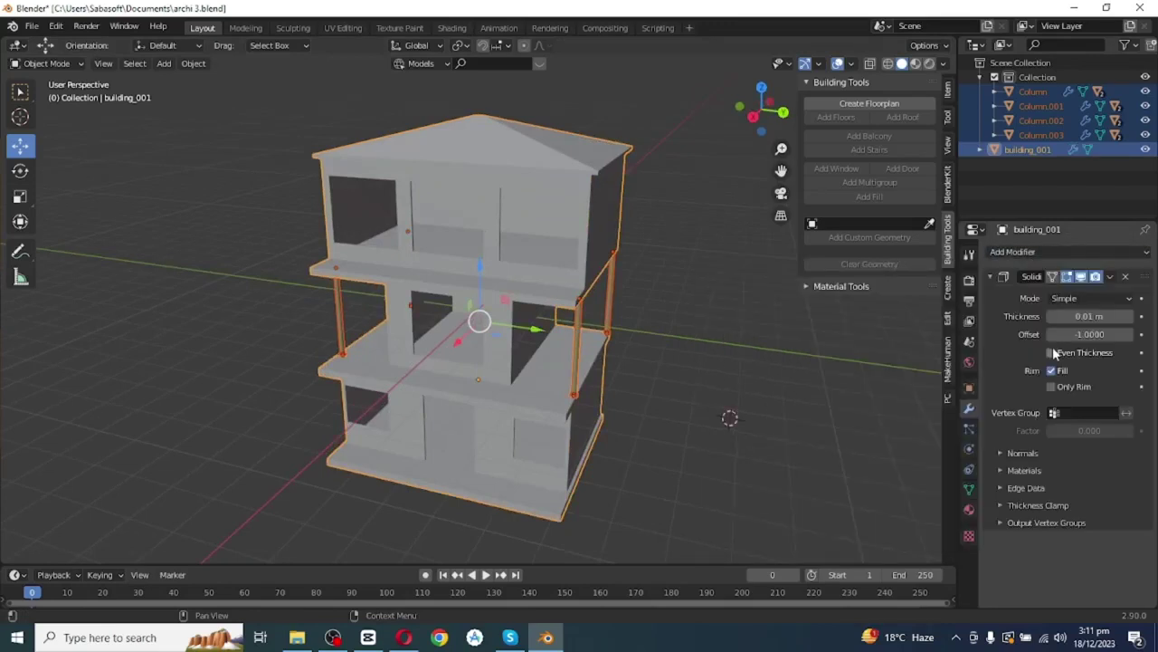
{"action": "left_click", "coordinate": [1111, 276]}
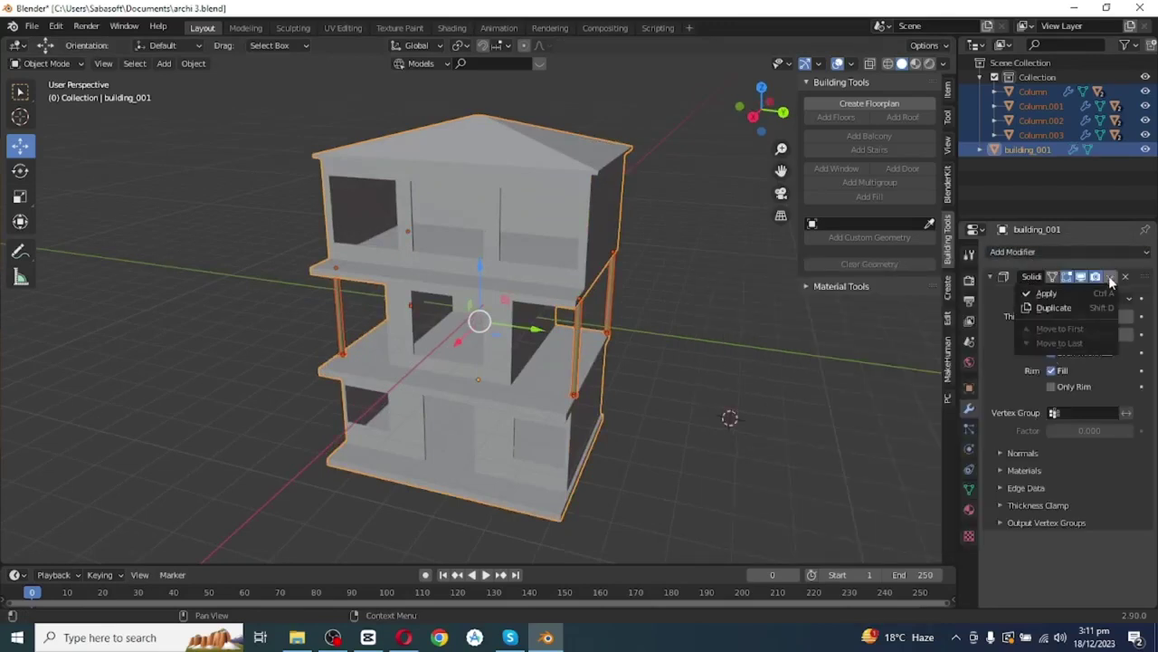
{"action": "left_click", "coordinate": [1046, 293]}
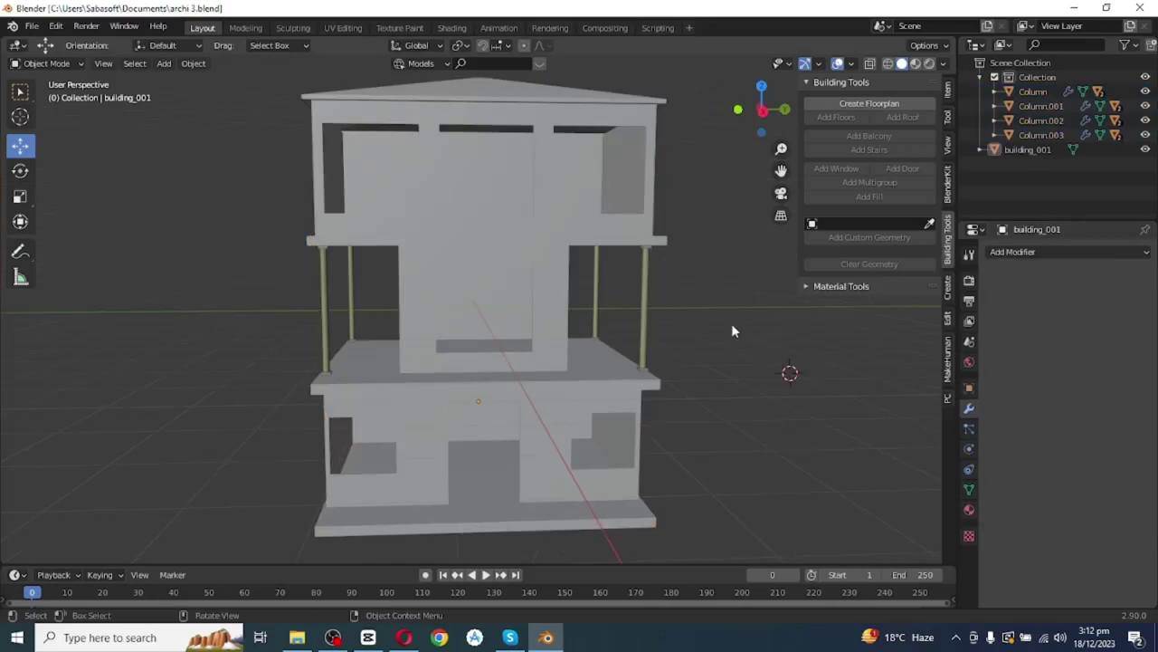
Import a door model in glTF 2.0 format into the scene.
{"action": "mouse_move", "coordinate": [731, 323]}
{"action": "middle_mouse_down"}
{"action": "mouse_move", "coordinate": [759, 327]}
{"action": "mouse_move", "coordinate": [698, 335]}
{"action": "mouse_move", "coordinate": [768, 331]}
{"action": "mouse_move", "coordinate": [731, 342]}
{"action": "middle_mouse_up"}
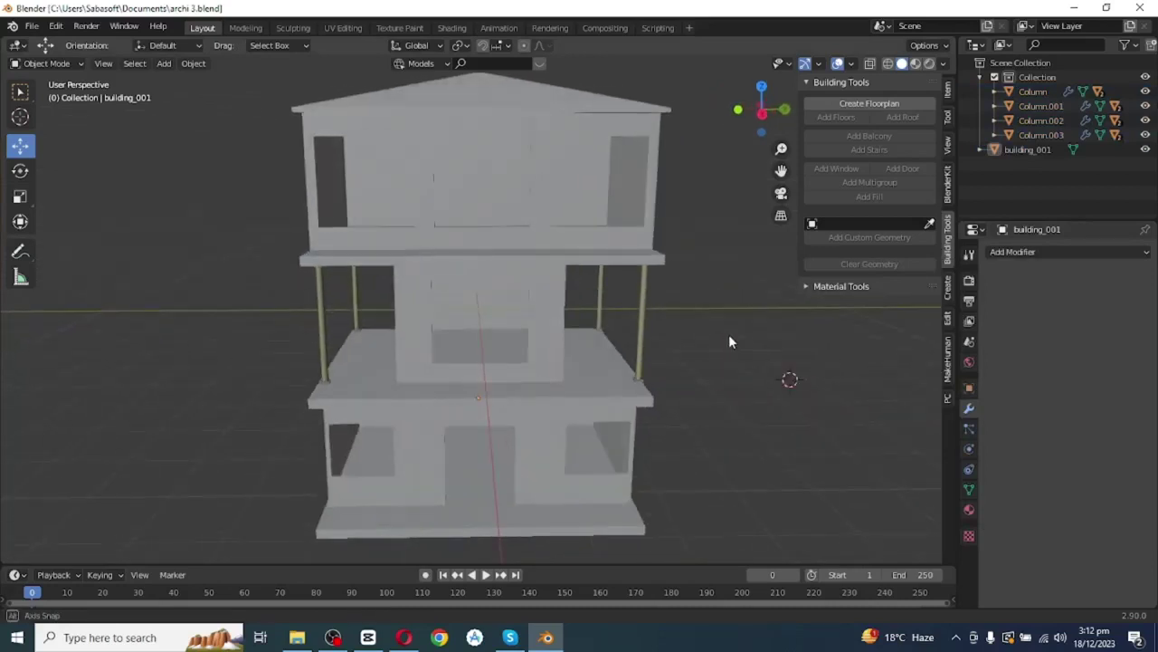
{"action": "left_click", "coordinate": [31, 26]}
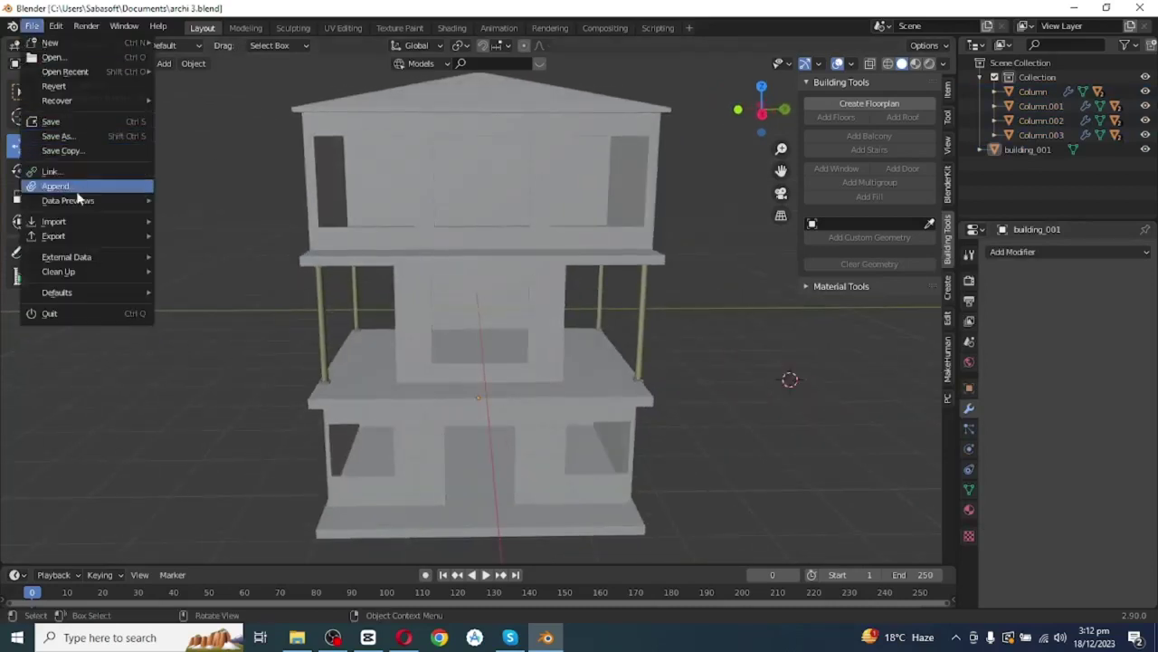
{"action": "mouse_move", "coordinate": [67, 222]}
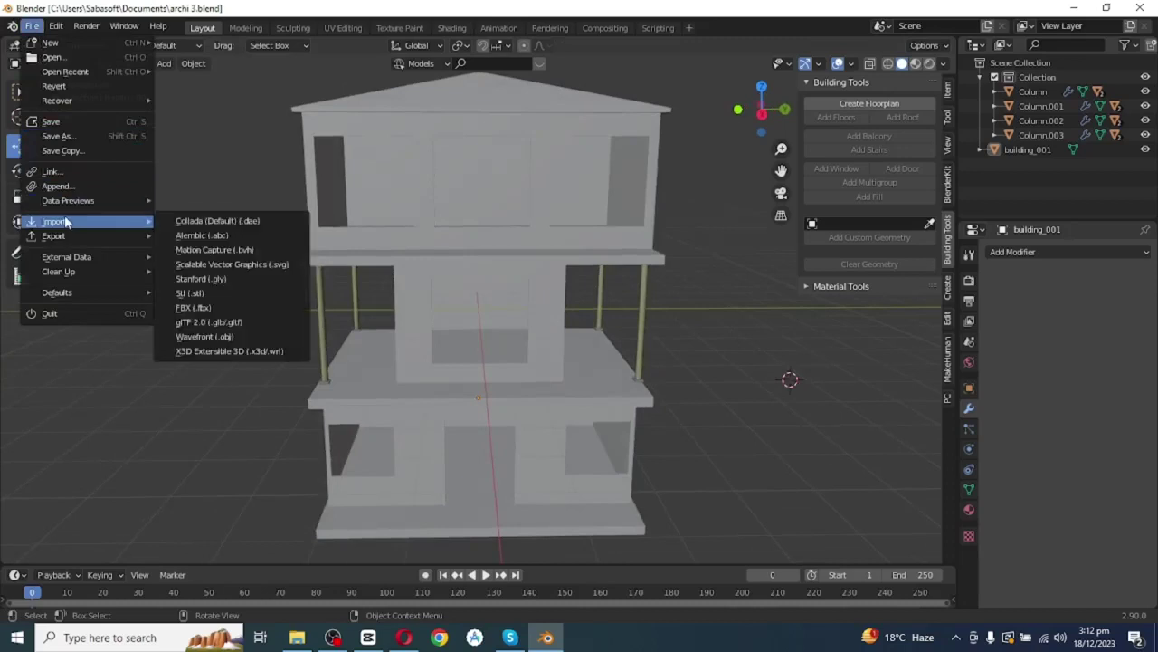
{"action": "left_click", "coordinate": [235, 326]}
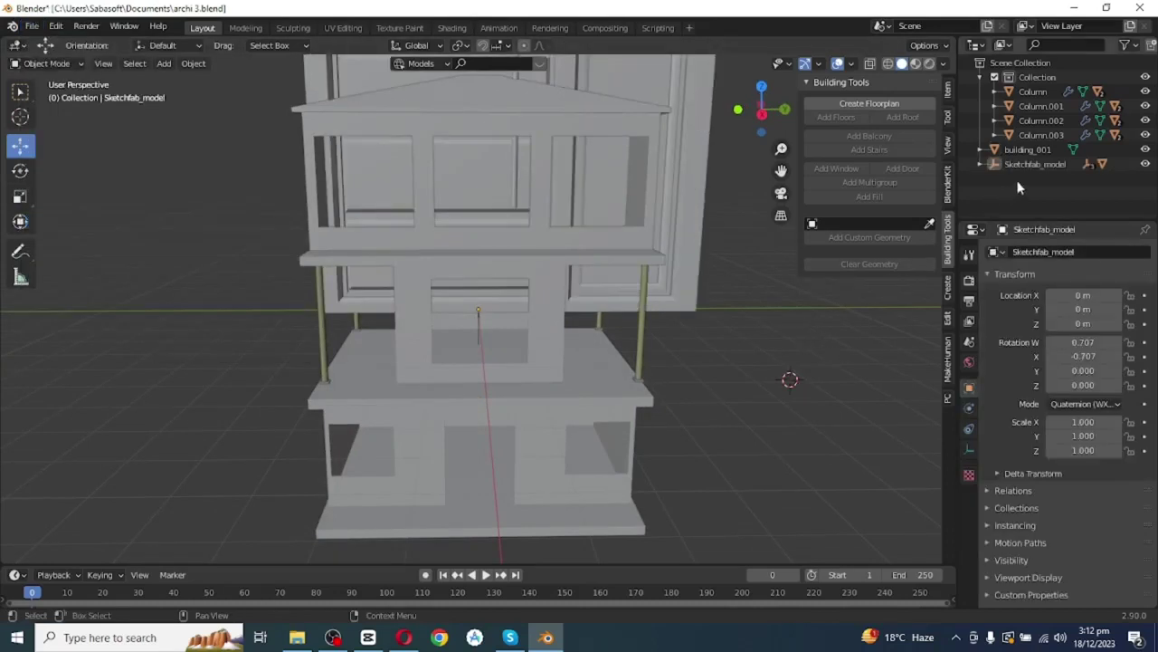
Scale the imported door model to about 0.147 and move it vertically toward the ground floor's front doorway.
{"action": "left_click", "coordinate": [1039, 166]}
{"action": "key", "text": "s"}
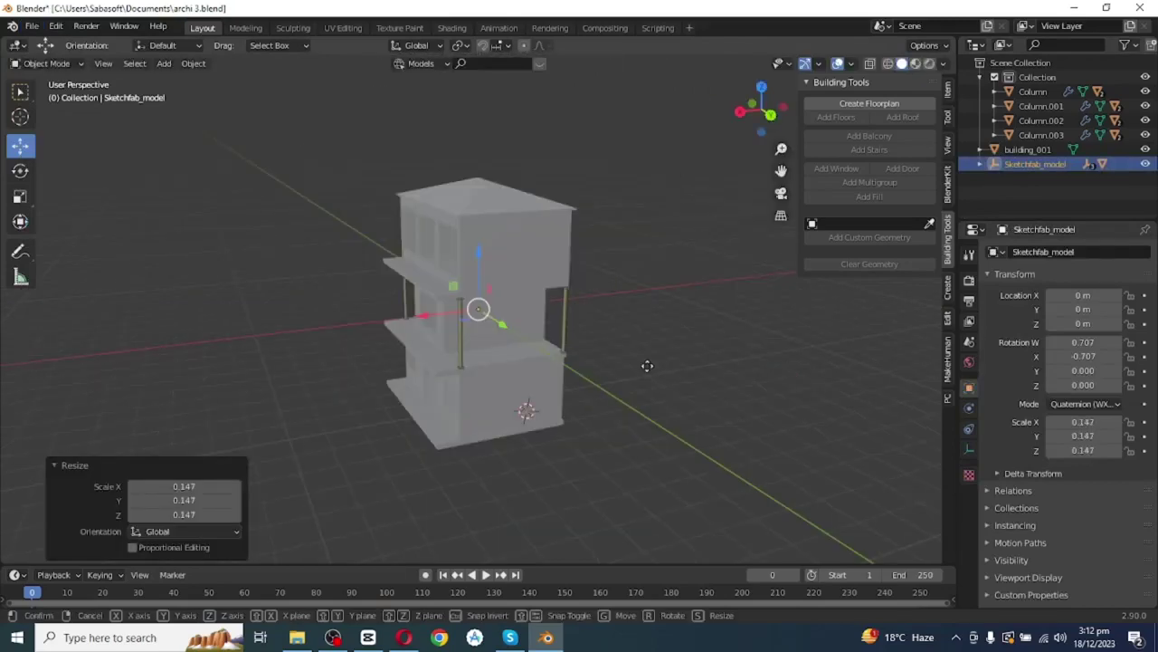
{"action": "key", "text": "g"}
{"action": "key", "text": "z"}
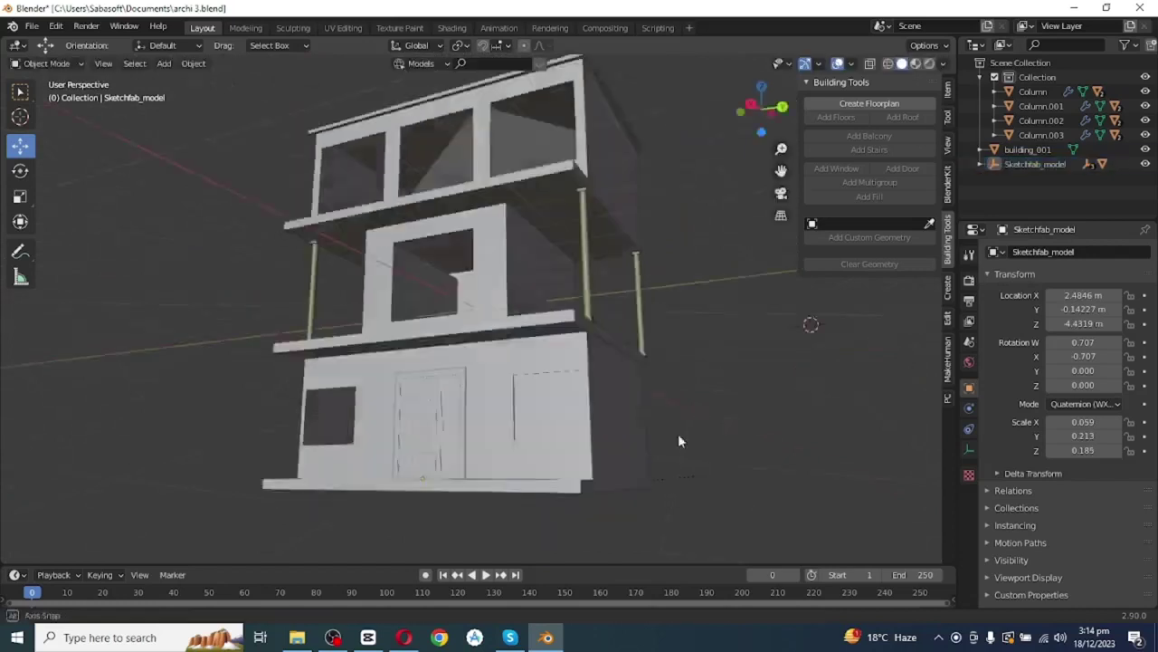
Import a window model into the scene.
{"action": "middle_click_drag", "start_coordinate": [678, 436], "coordinate": [744, 460]}
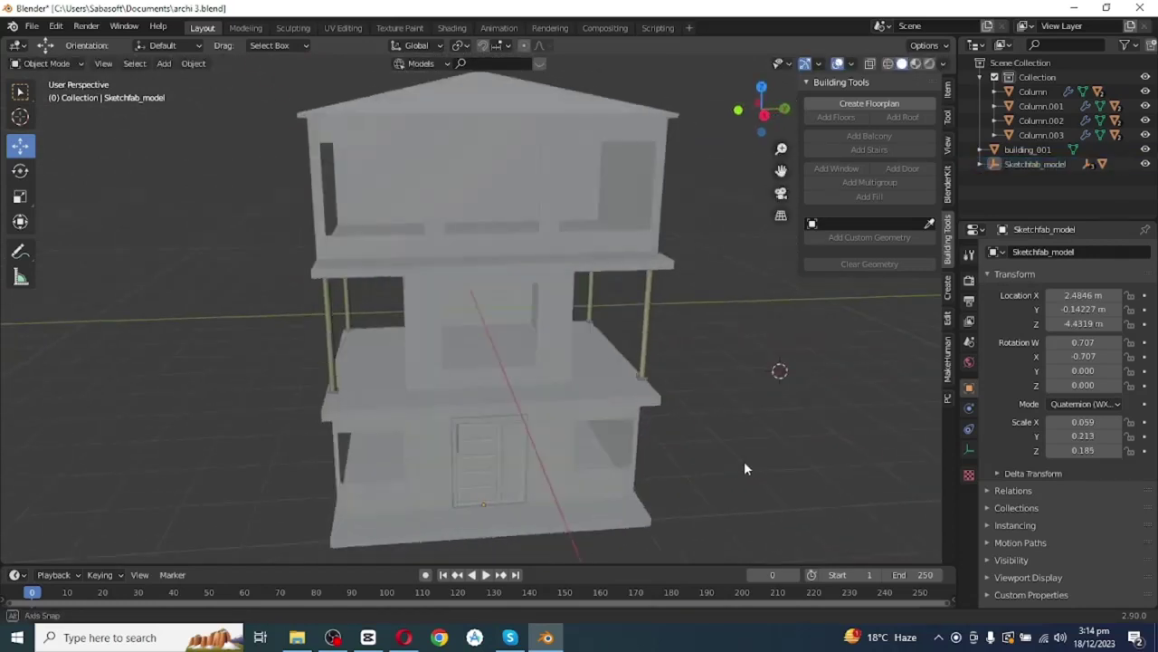
{"action": "left_click", "coordinate": [31, 26]}
{"action": "mouse_move", "coordinate": [88, 220]}
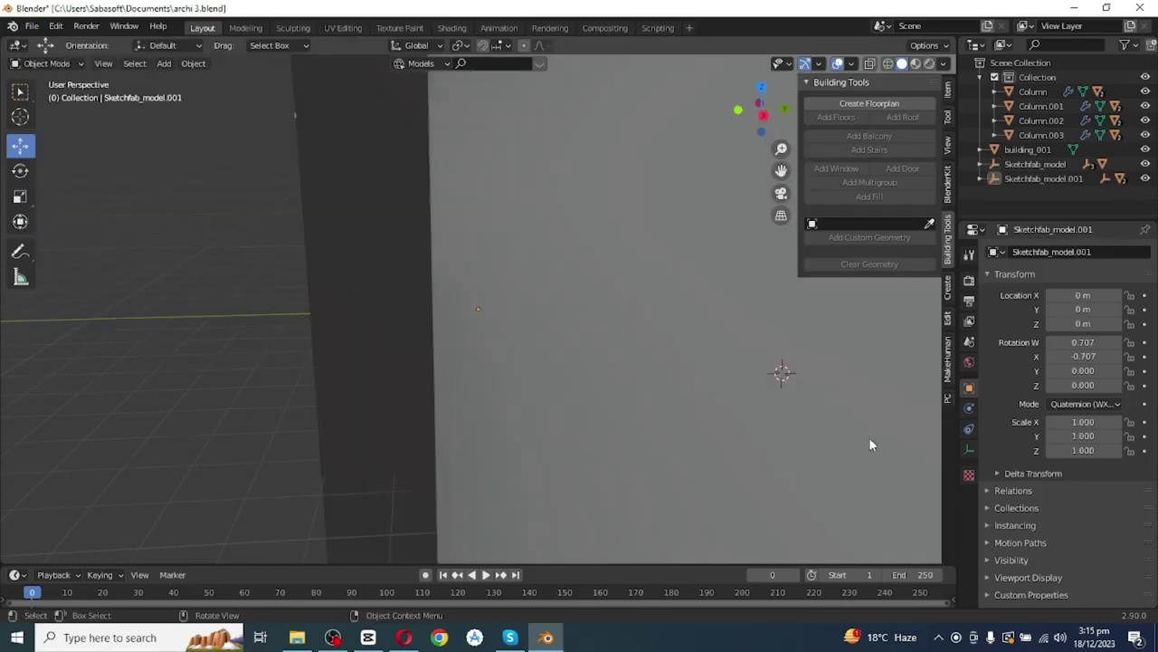
Scale the imported window model to about 0.031 and rotate it around Z to face the building's front.
{"action": "left_click", "coordinate": [1041, 178]}
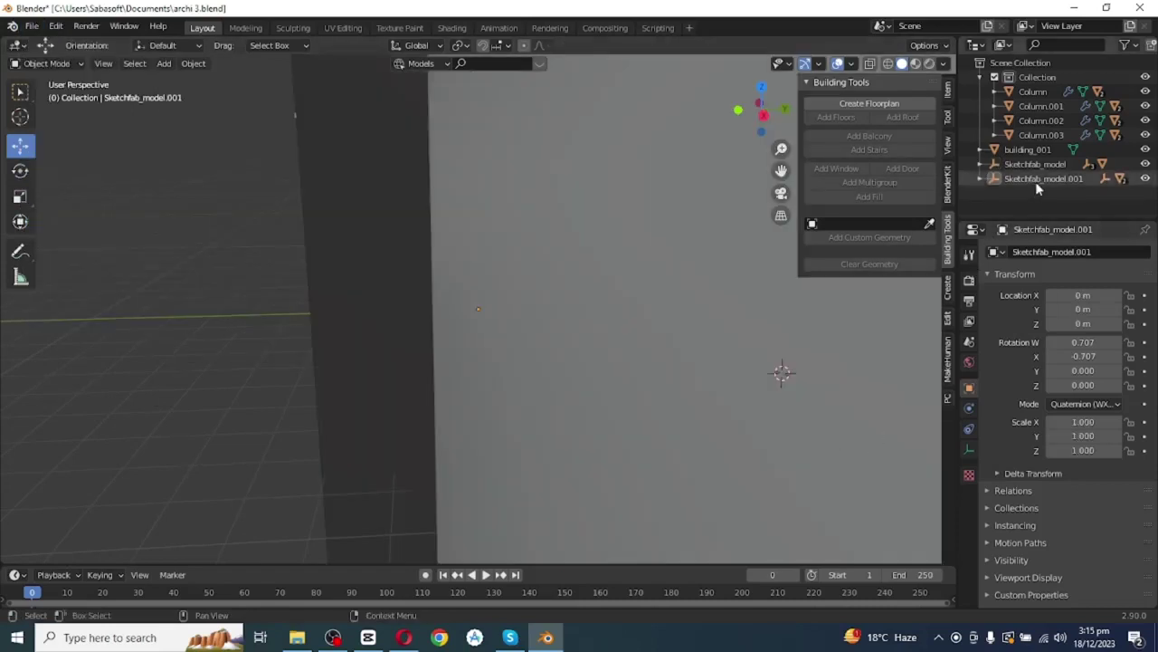
{"action": "key", "text": "s"}
{"action": "left_click_drag", "start_coordinate": [519, 320], "coordinate": [676, 227]}
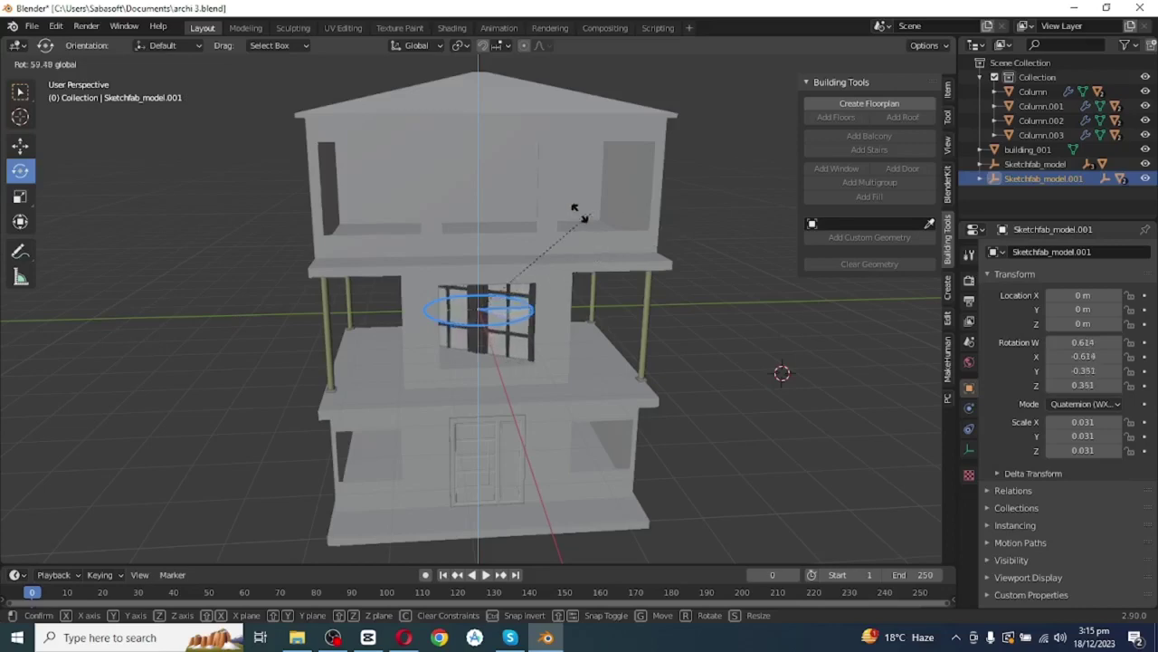
Move the window model into the left opening of the ground floor's front wall and resize it to fit.
{"action": "left_click", "coordinate": [20, 145]}
{"action": "left_click_drag", "start_coordinate": [416, 317], "coordinate": [339, 322]}
{"action": "key", "text": "s"}
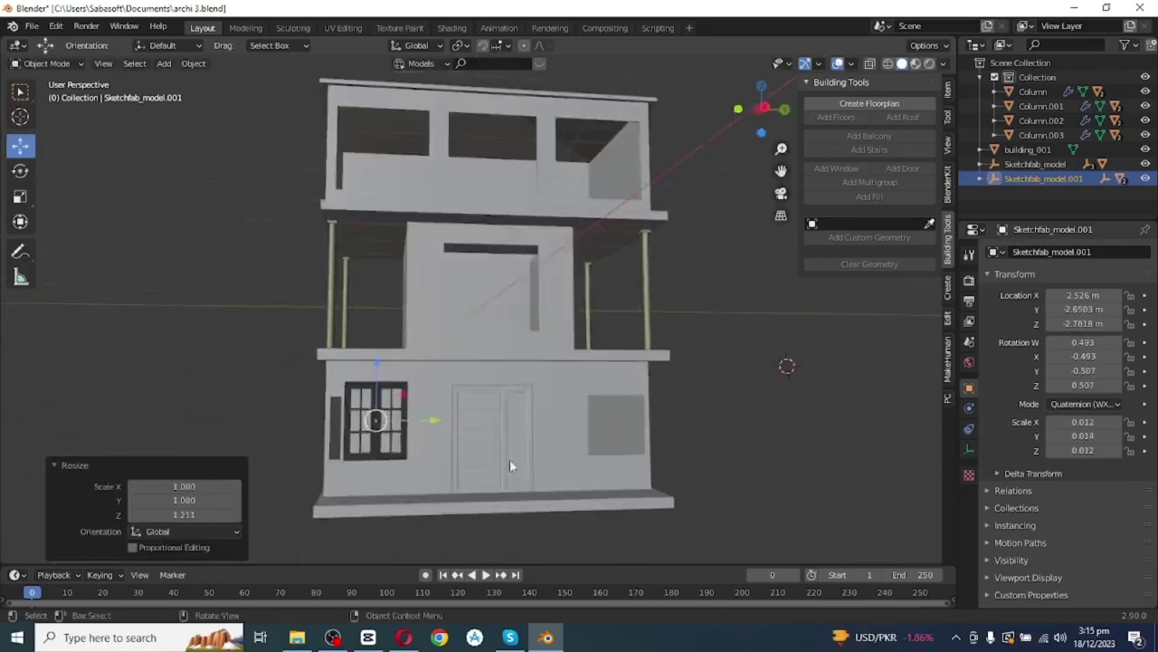
{"action": "middle_click_drag", "start_coordinate": [511, 464], "coordinate": [724, 516]}
{"action": "left_click_drag", "start_coordinate": [671, 494], "coordinate": [663, 494]}
{"action": "middle_click_drag", "start_coordinate": [724, 516], "coordinate": [620, 494]}
Try to duplicate the left window model along Y toward the opening on the other side of the door.
{"action": "key", "text": "shift+d"}
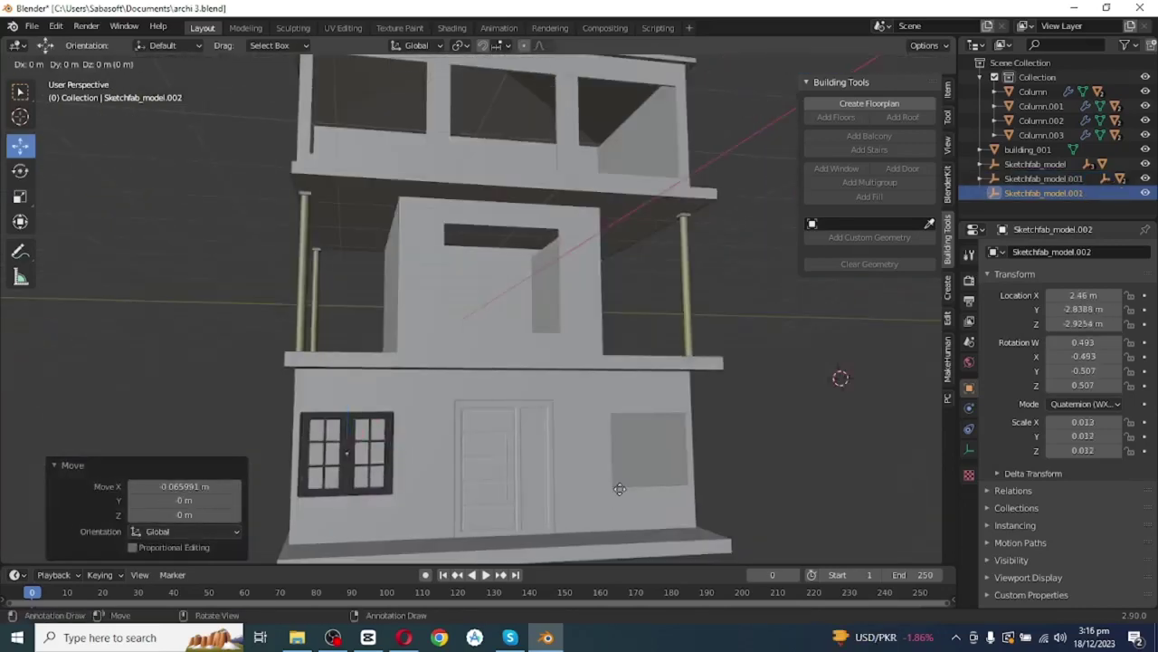
{"action": "key", "text": "y"}
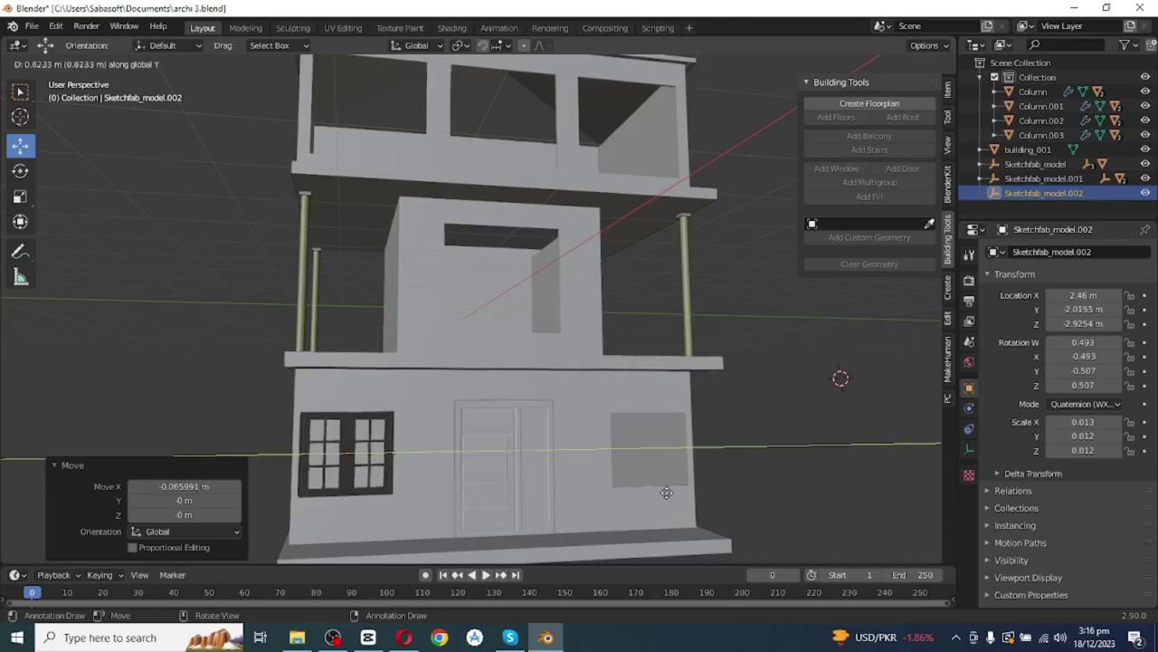
{"action": "key", "text": "a"}
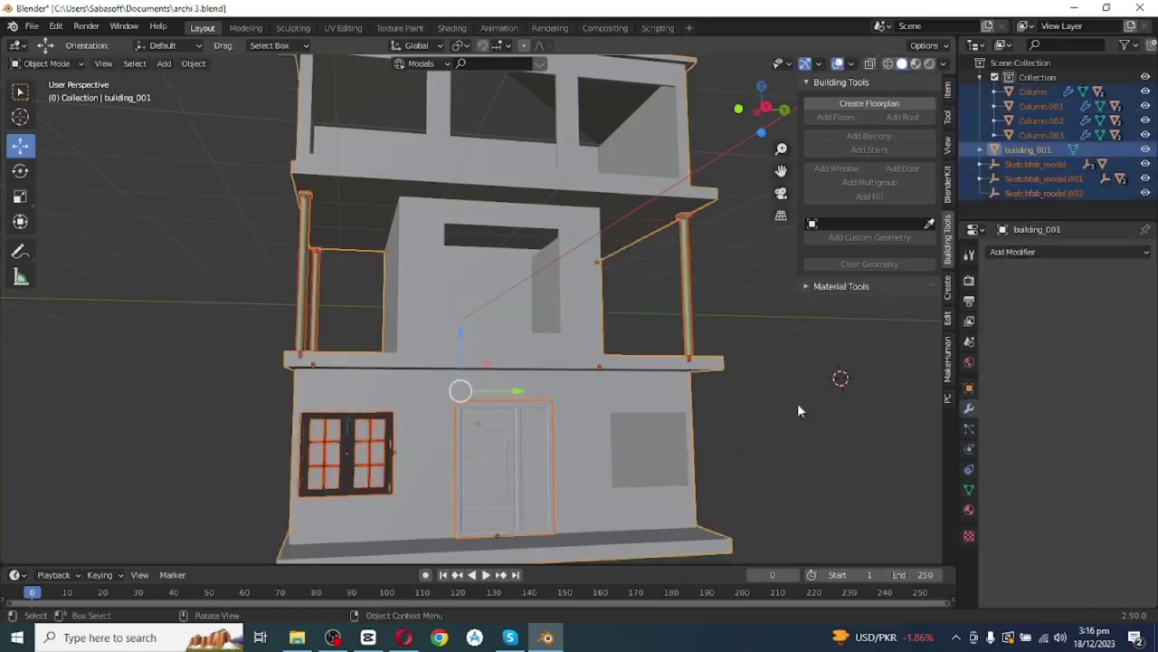
Duplicate the left window with all its parts about 5.77 m along Y into the ground floor's right opening.
{"action": "left_click", "coordinate": [391, 492]}
{"action": "key", "text": "shift+d"}
{"action": "key", "text": "y"}
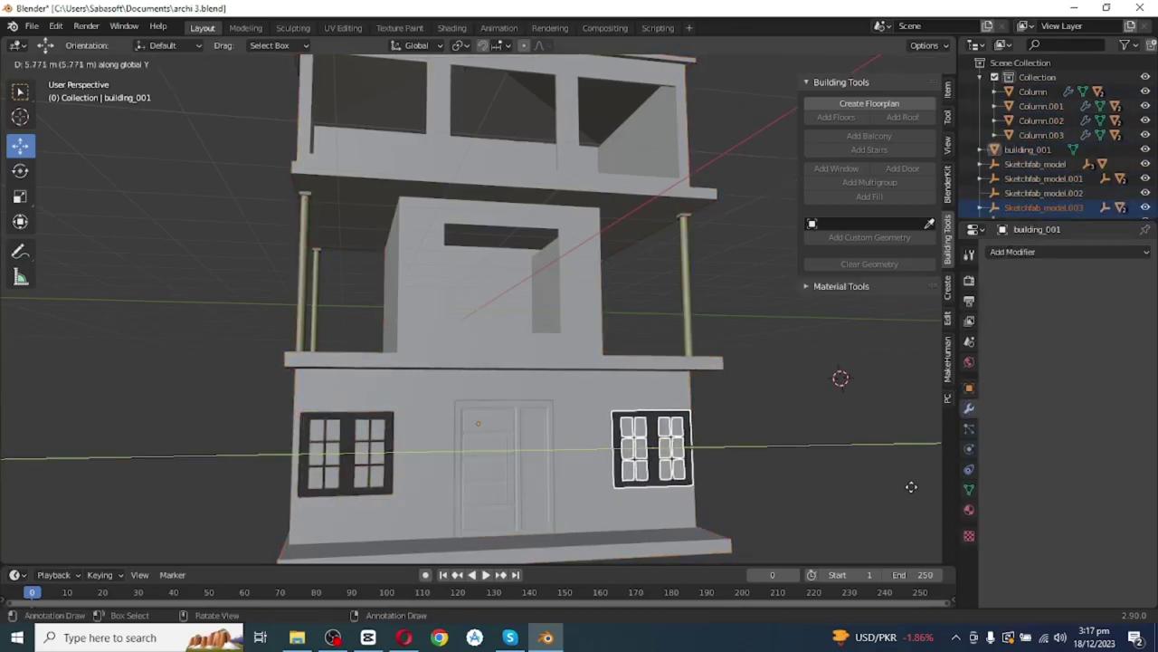
Import the curtained window model and fit it into the second floor's front opening at scale 0.026, 0.032, 0.051.
{"action": "left_click", "coordinate": [32, 26]}
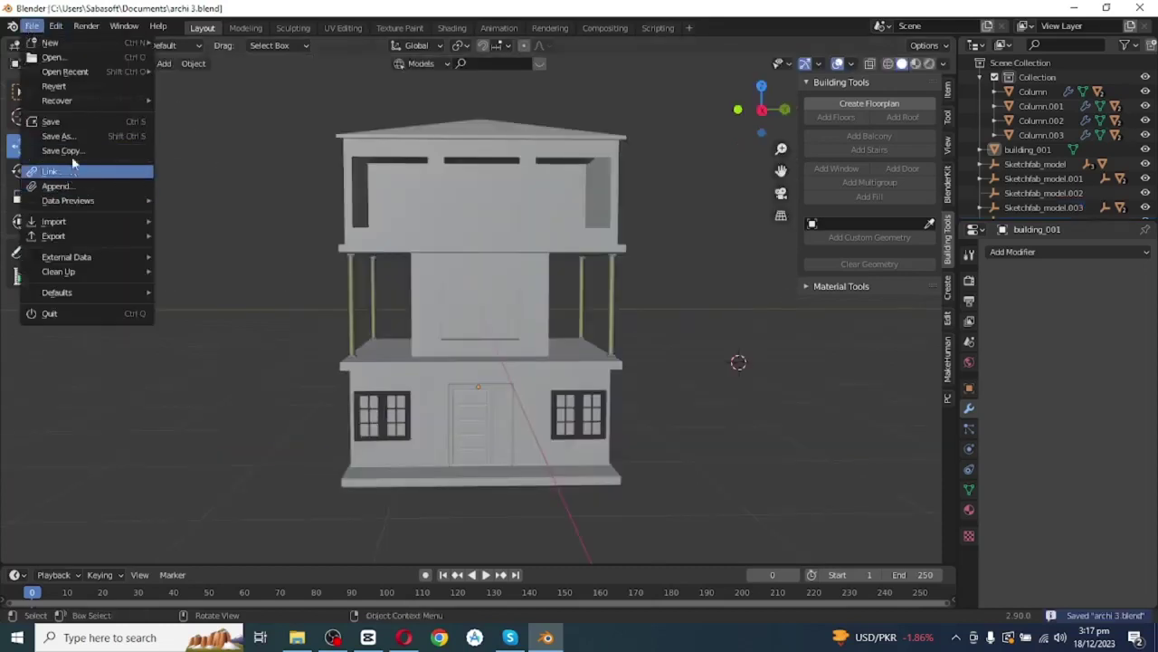
{"action": "mouse_move", "coordinate": [80, 228]}
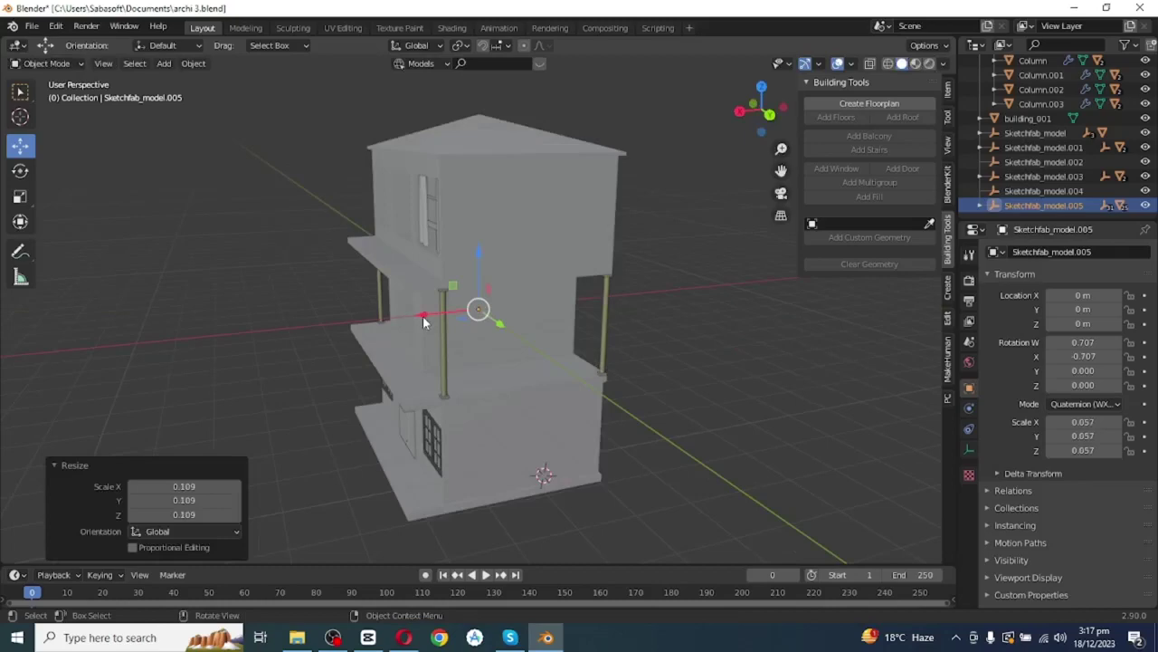
{"action": "left_click_drag", "start_coordinate": [423, 321], "coordinate": [454, 369]}
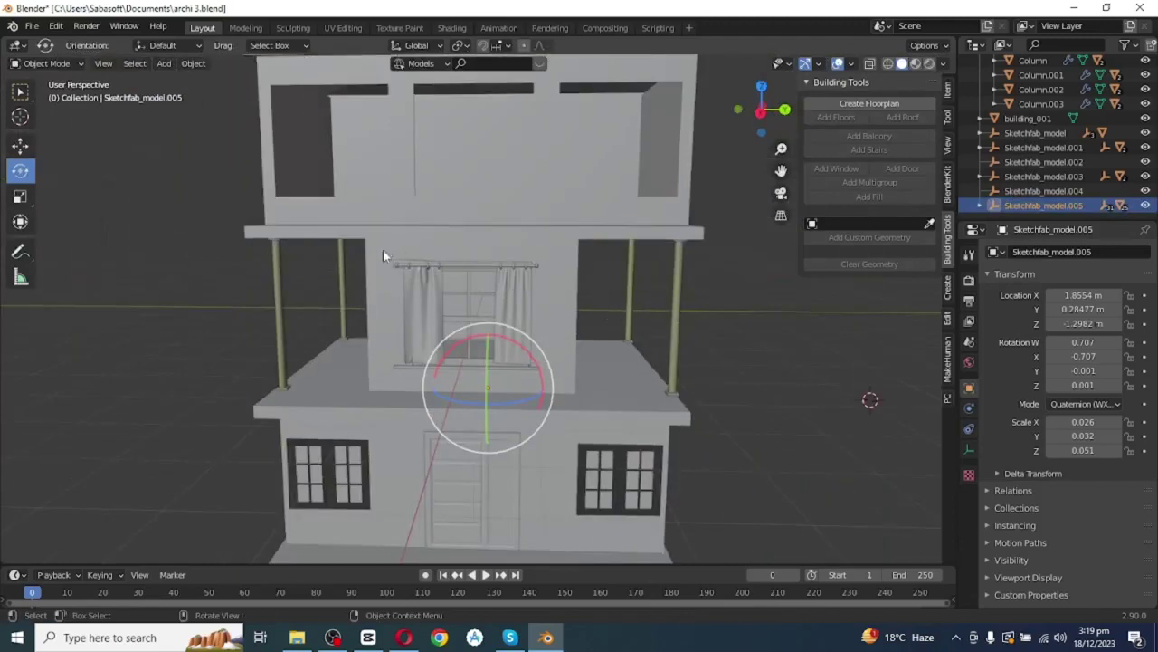
Duplicate the curtained window with all its parts upward along Z to the third floor's middle opening.
{"action": "left_click", "coordinate": [452, 364]}
{"action": "key", "text": "g"}
{"action": "key", "text": "z"}
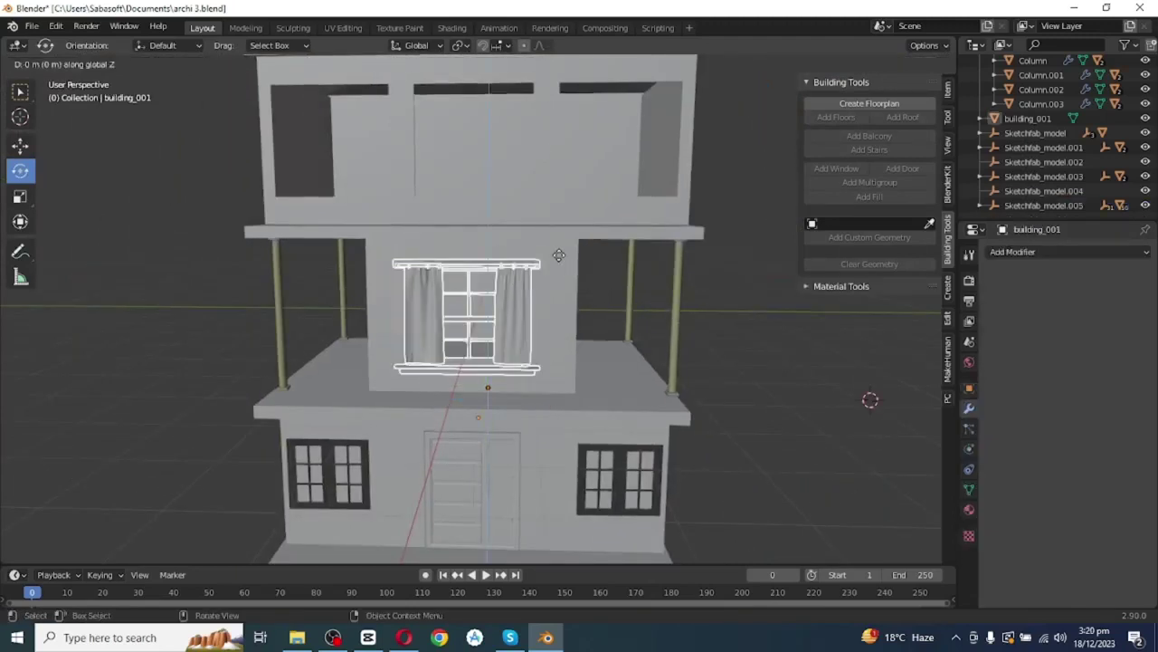
{"action": "left_click", "coordinate": [559, 99]}
Resize the third floor's window copy, adjust it along X, and shift it about 0.028 m along Y to fit the opening.
{"action": "key", "text": "s"}
{"action": "left_click", "coordinate": [515, 237]}
{"action": "key", "text": "g"}
{"action": "key", "text": "x"}
{"action": "left_click", "coordinate": [514, 245]}
{"action": "left_click", "coordinate": [20, 146]}
{"action": "middle_click_drag", "start_coordinate": [608, 207], "coordinate": [557, 211]}
{"action": "left_click_drag", "start_coordinate": [550, 213], "coordinate": [556, 214]}
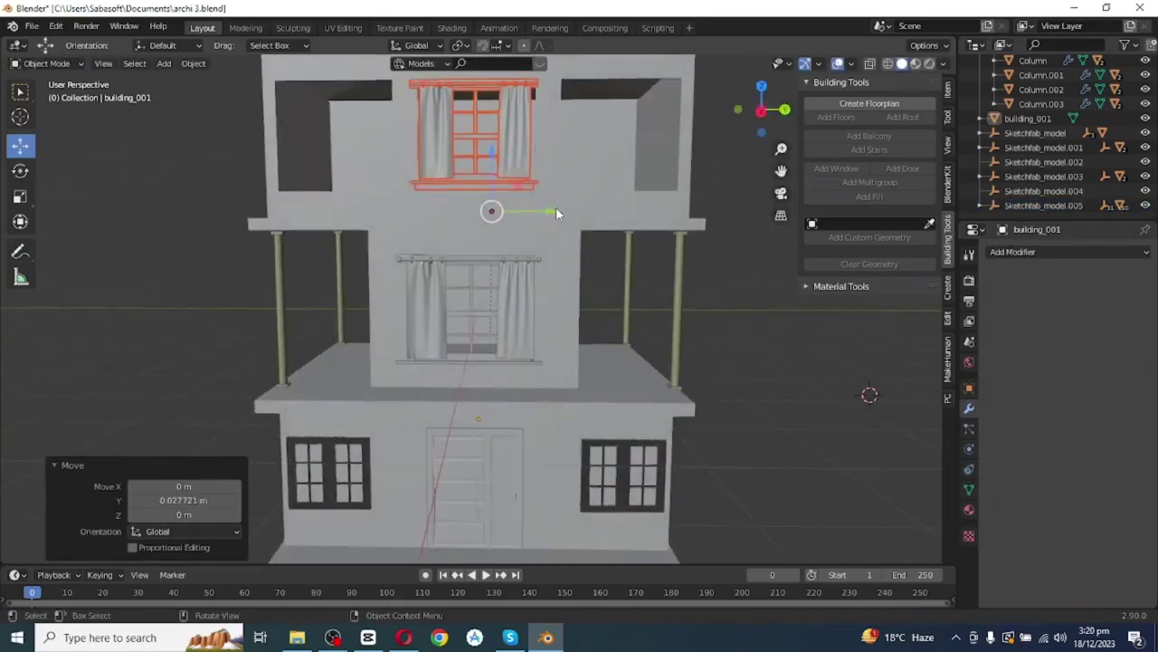
Duplicate the third-floor window about 2.61 m along Y into the right opening, and that copy about -5.17 m into the left opening.
{"action": "middle_click_drag", "start_coordinate": [556, 212], "coordinate": [734, 297]}
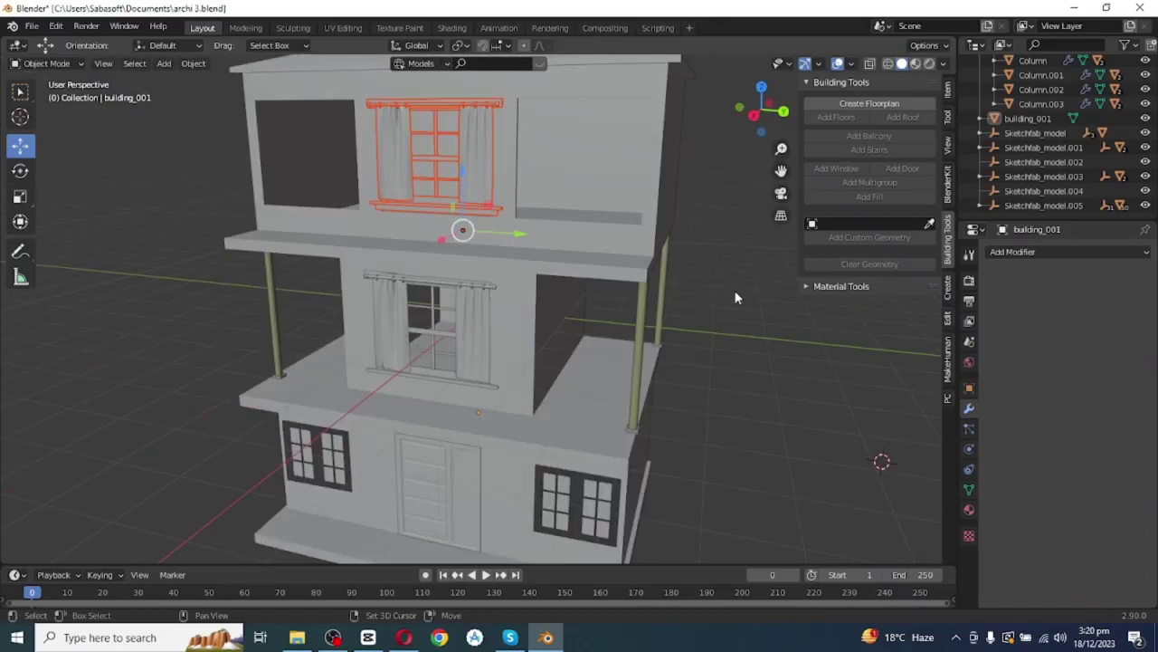
{"action": "key", "text": "shift+d"}
{"action": "key", "text": "y"}
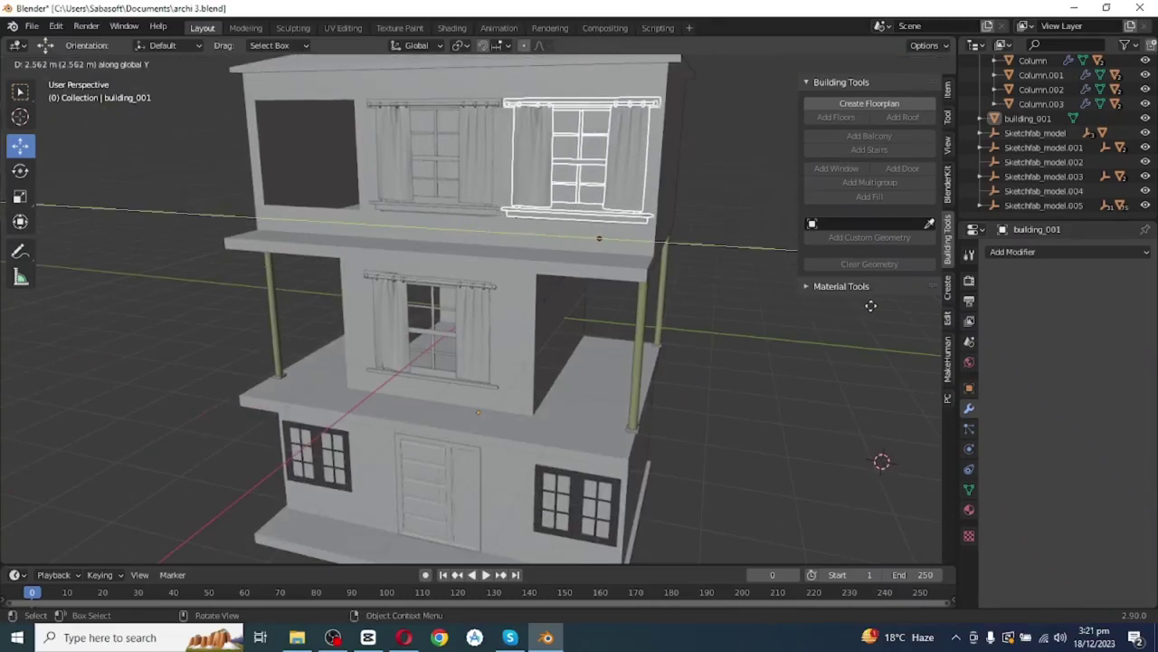
{"action": "left_click", "coordinate": [865, 308]}
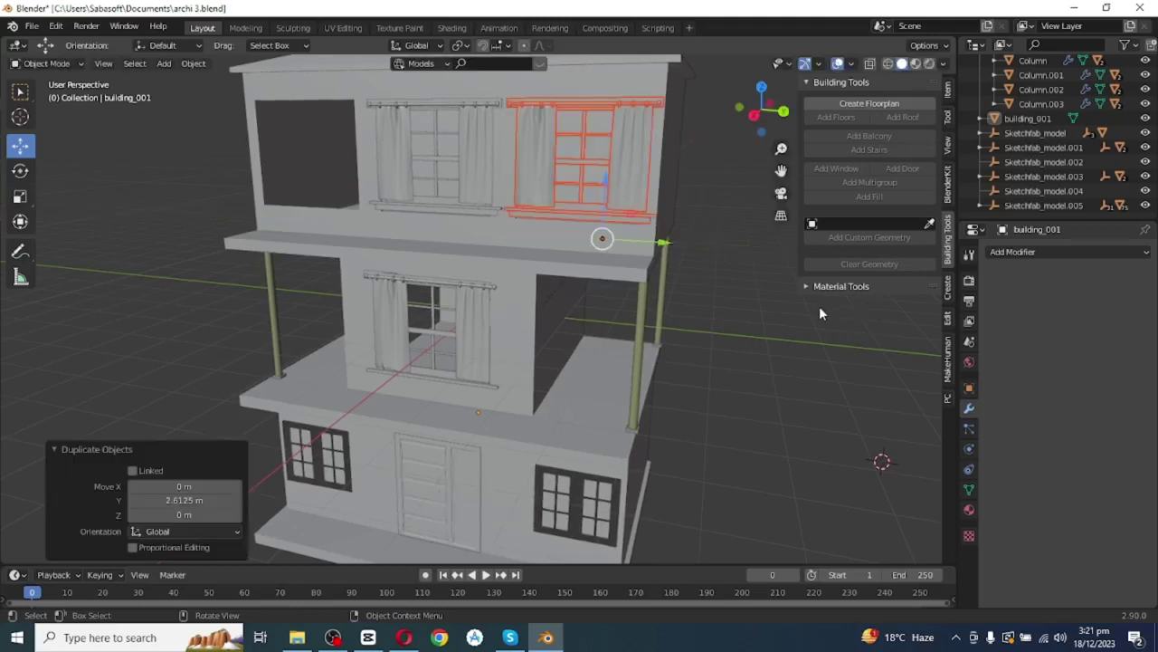
{"action": "key", "text": "shift+d"}
{"action": "key", "text": "y"}
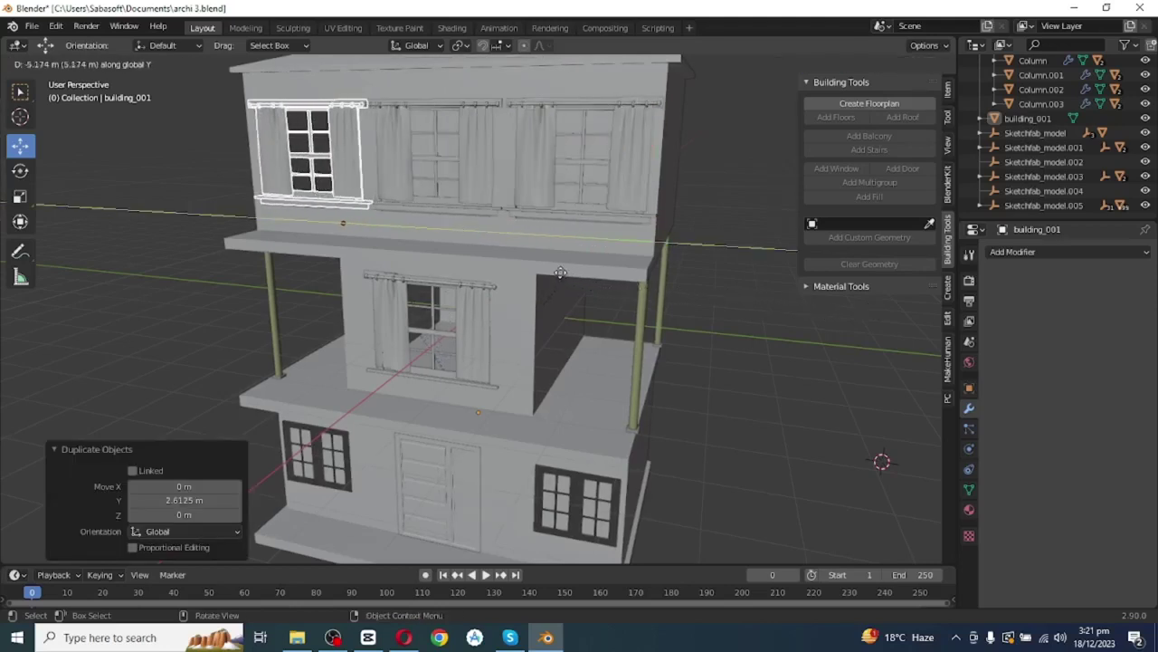
{"action": "left_click", "coordinate": [560, 274]}
{"action": "left_click", "coordinate": [679, 295]}
Select the three third-floor windows together and scale them along Z to fit their openings.
{"action": "middle_click_drag", "start_coordinate": [679, 295], "coordinate": [688, 254]}
{"action": "left_click_drag", "start_coordinate": [272, 168], "coordinate": [613, 70]}
{"action": "left_click", "coordinate": [612, 70], "text": "shift"}
{"action": "key", "text": "s"}
{"action": "key", "text": "z"}
{"action": "left_click", "coordinate": [765, 272]}
Save the building file.
{"action": "middle_click_drag", "start_coordinate": [765, 271], "coordinate": [597, 308]}
{"action": "left_click", "coordinate": [32, 26]}
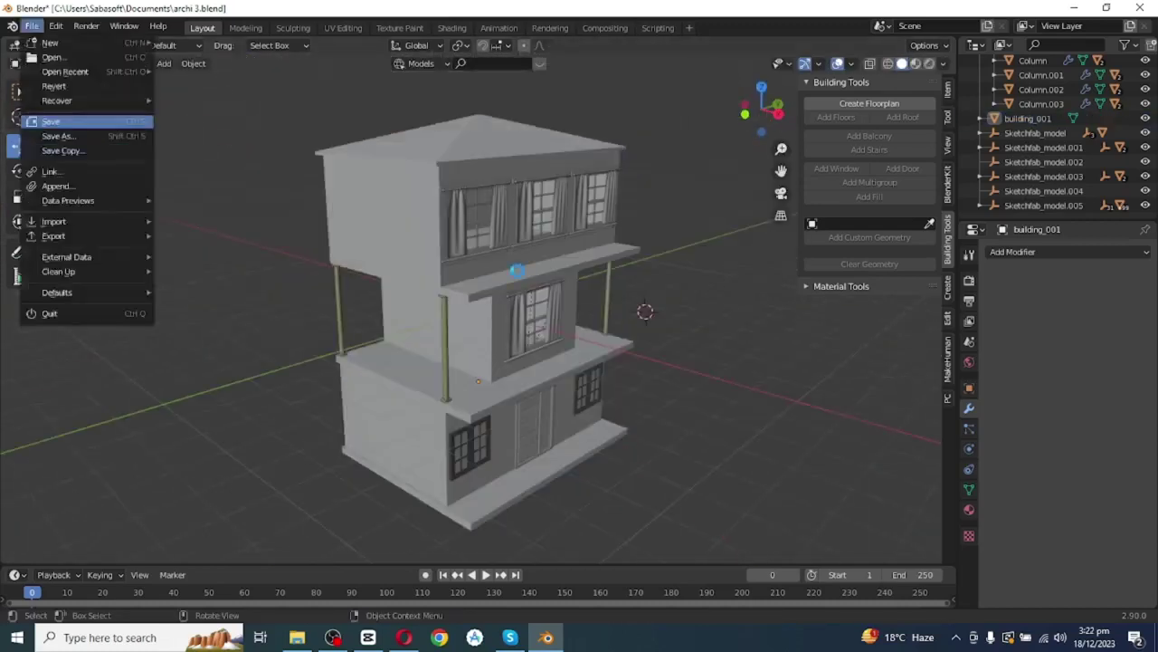
{"action": "left_click", "coordinate": [51, 122]}
Import the balcony model, scale it to about 0.014, and move it about 3.97 m along X in front of the building.
{"action": "middle_click_drag", "start_coordinate": [752, 393], "coordinate": [641, 393]}
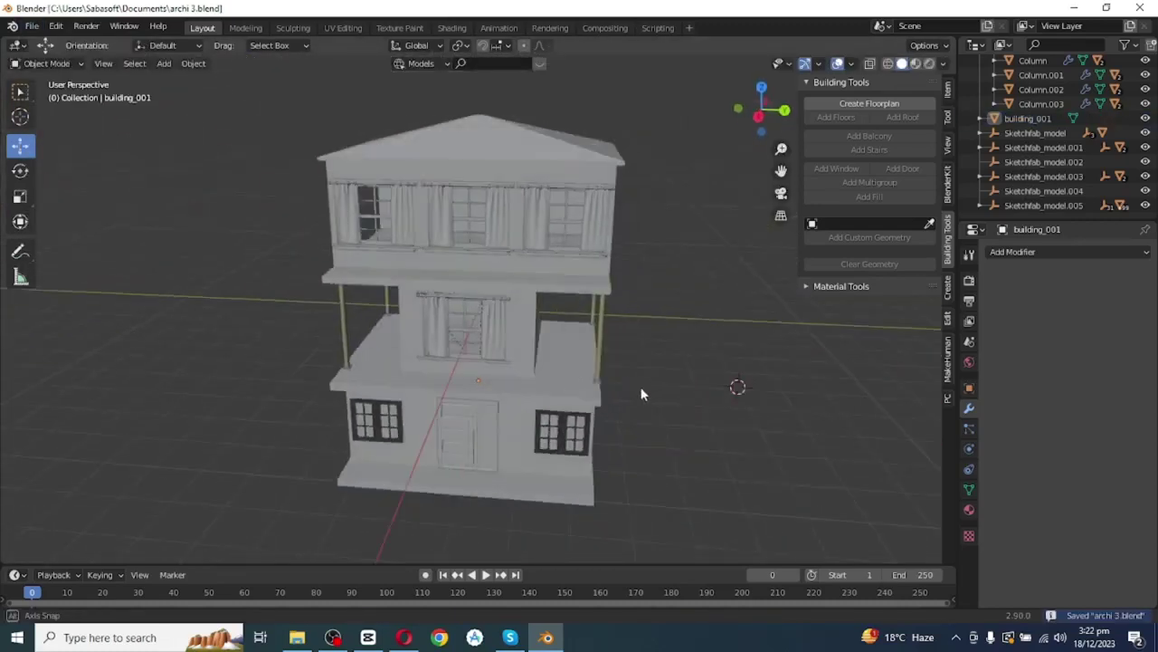
{"action": "left_click", "coordinate": [32, 25]}
{"action": "mouse_move", "coordinate": [80, 223]}
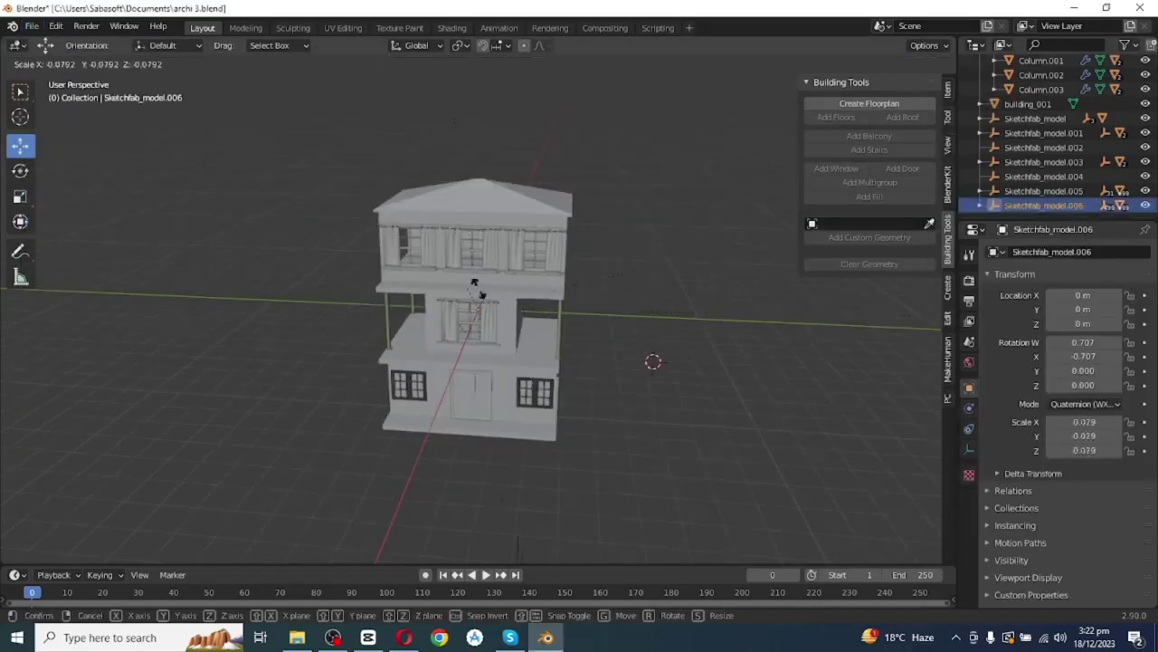
{"action": "key", "text": "s"}
{"action": "left_click", "coordinate": [758, 316]}
{"action": "mouse_move", "coordinate": [757, 315]}
{"action": "middle_mouse_down"}
{"action": "mouse_move", "coordinate": [655, 353]}
{"action": "mouse_move", "coordinate": [459, 308]}
{"action": "middle_mouse_up"}
{"action": "left_click_drag", "start_coordinate": [435, 322], "coordinate": [324, 347]}
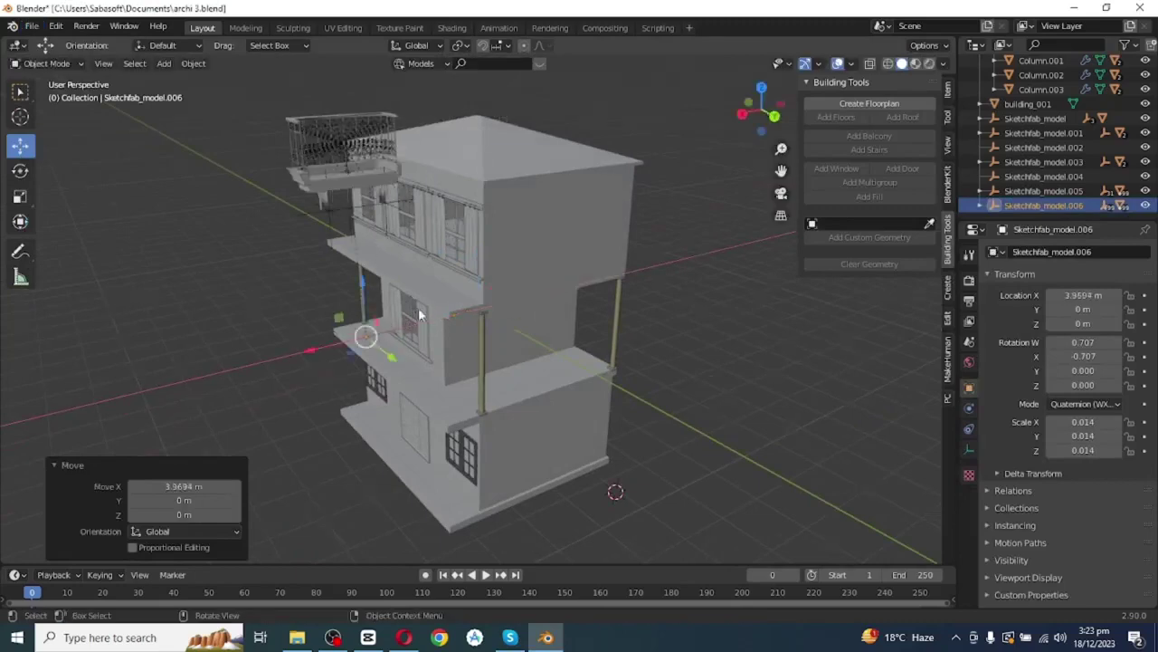
Delete the floor base of the imported balcony model so that only its railing is kept.
{"action": "middle_click_drag", "start_coordinate": [422, 313], "coordinate": [387, 317]}
{"action": "left_click", "coordinate": [300, 204]}
{"action": "key", "text": "Delete"}
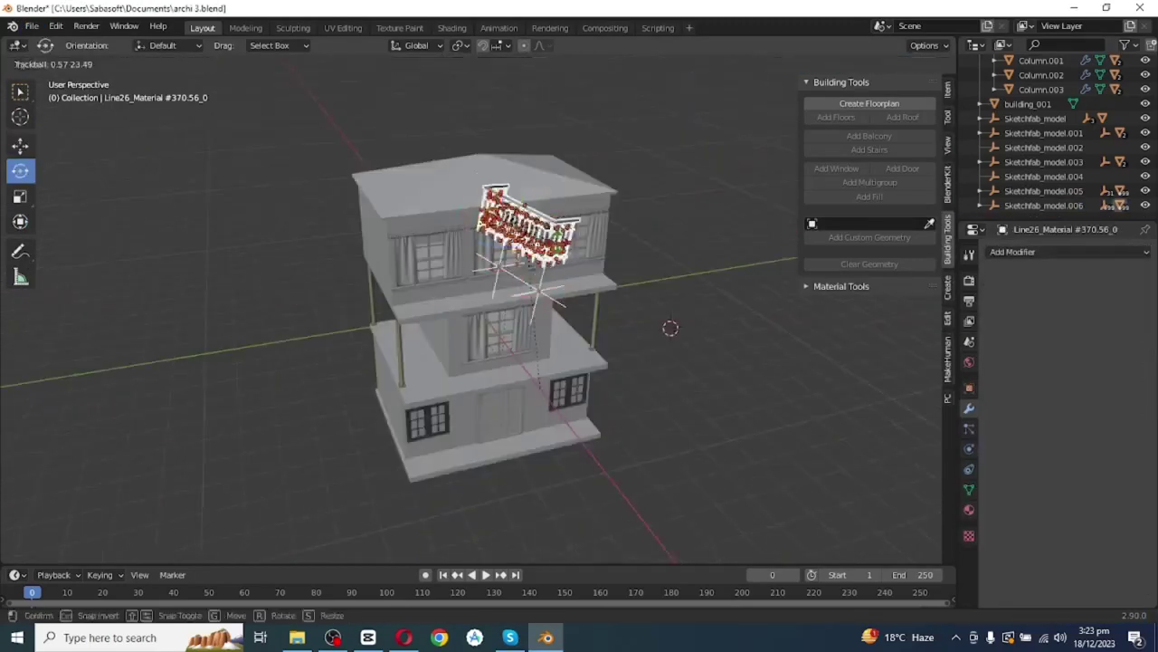
Move the railing onto the third floor's front balcony slab and scale it along Y to span the slab's width.
{"action": "left_click", "coordinate": [20, 146]}
{"action": "middle_click_drag", "start_coordinate": [561, 326], "coordinate": [566, 189]}
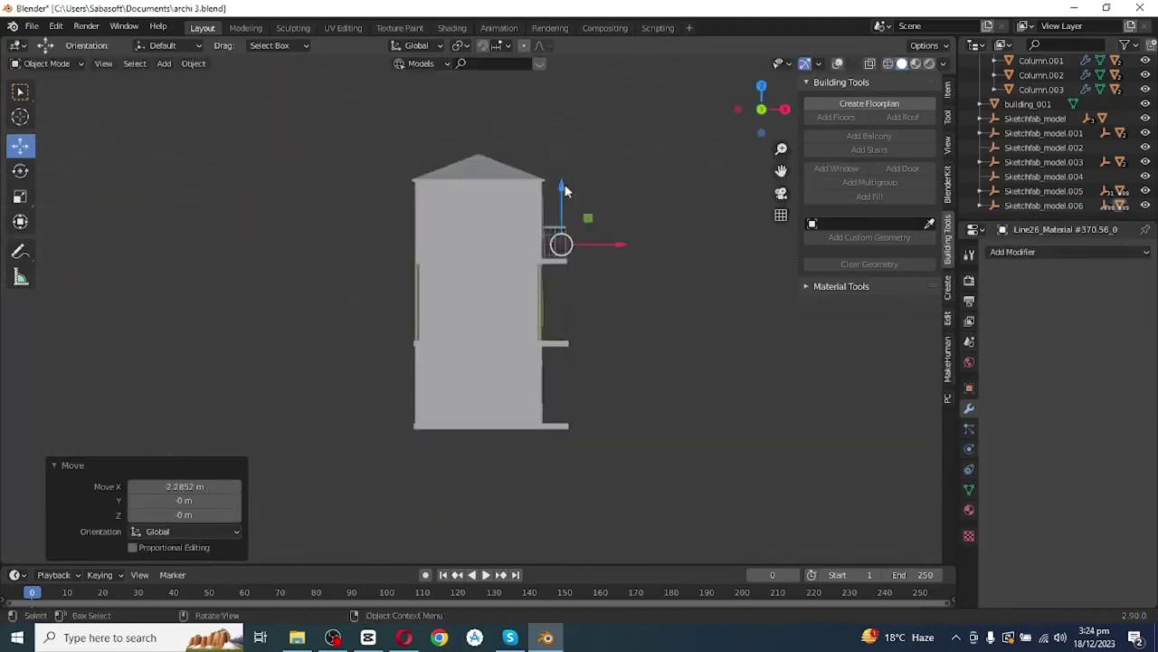
{"action": "key", "text": "s"}
{"action": "key", "text": "y"}
{"action": "left_click", "coordinate": [835, 359]}
{"action": "key", "text": "s"}
{"action": "key", "text": "y"}
{"action": "key", "text": "Escape"}
Duplicate the front railing about -3.18 m along Z onto the second floor's front balcony.
{"action": "middle_click_drag", "start_coordinate": [650, 317], "coordinate": [718, 316]}
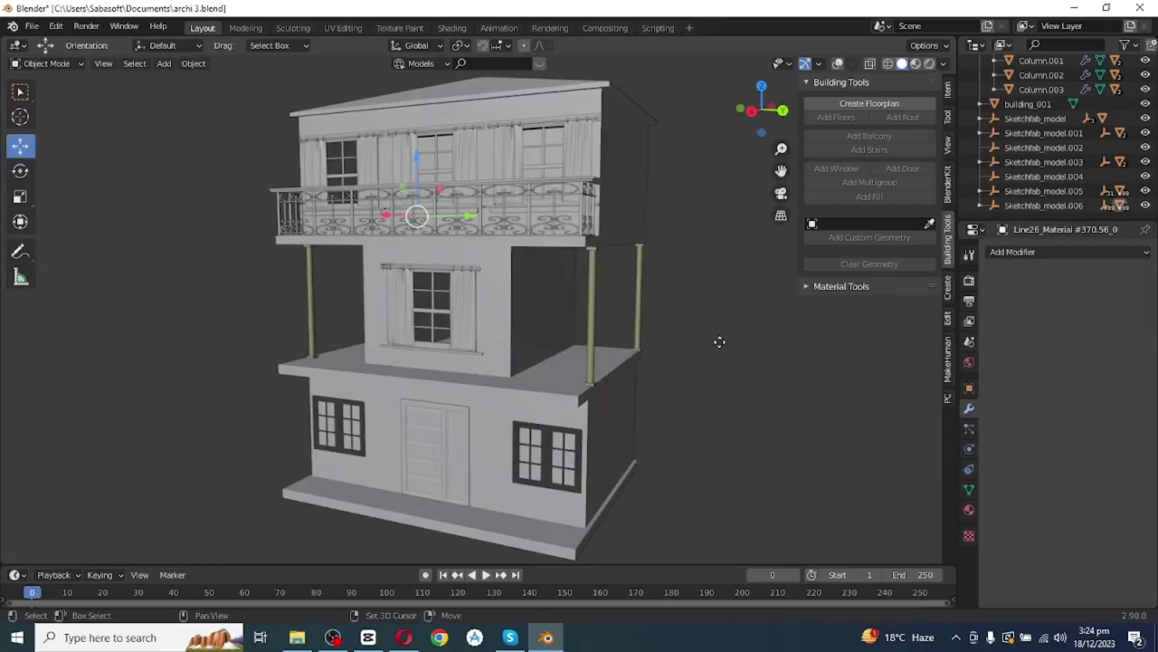
{"action": "key", "text": "g"}
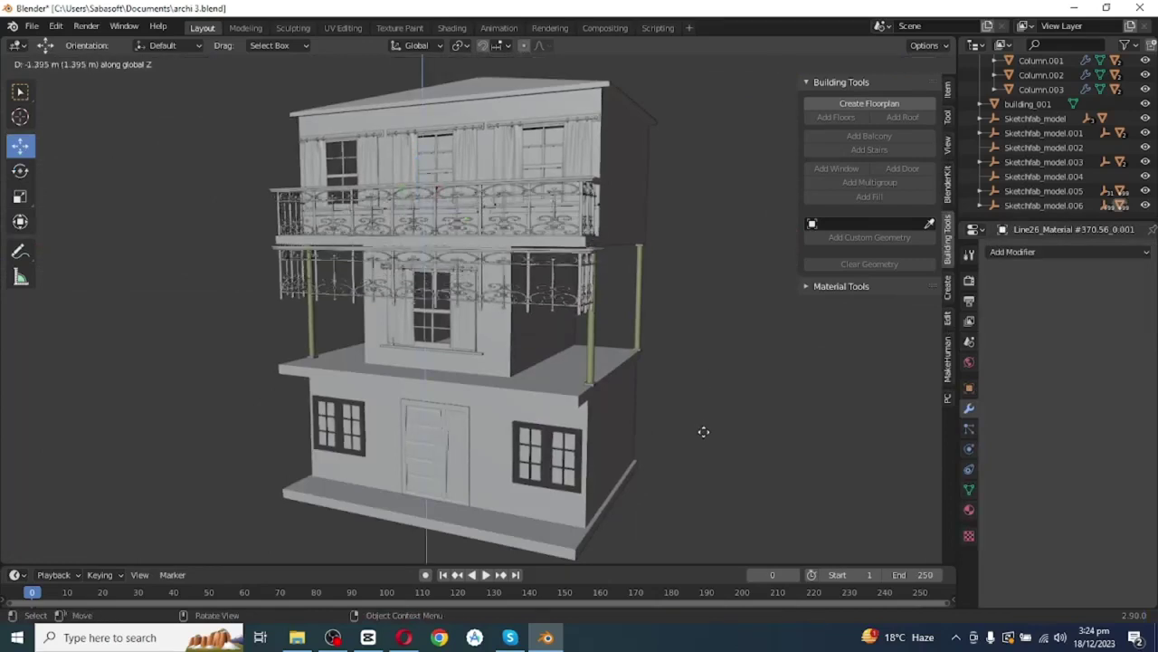
{"action": "left_click", "coordinate": [708, 478]}
{"action": "middle_click_drag", "start_coordinate": [709, 479], "coordinate": [759, 403]}
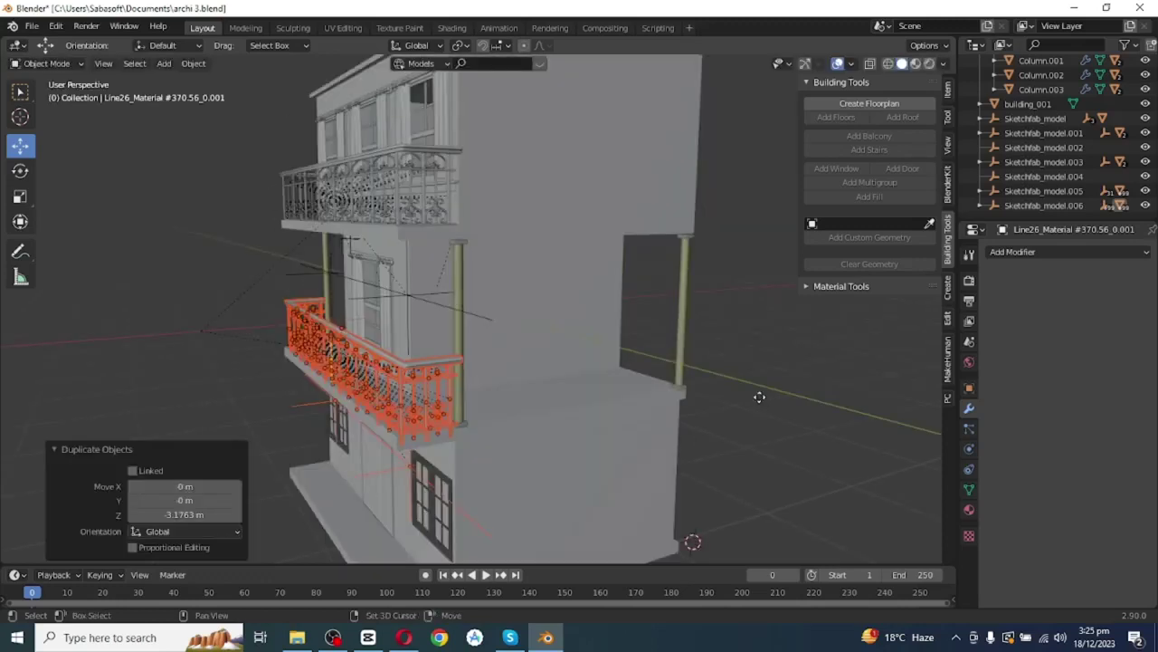
Place a duplicate railing along the side edge of the second-floor terrace and scale it down to fit the edge.
{"action": "key", "text": "shift+d"}
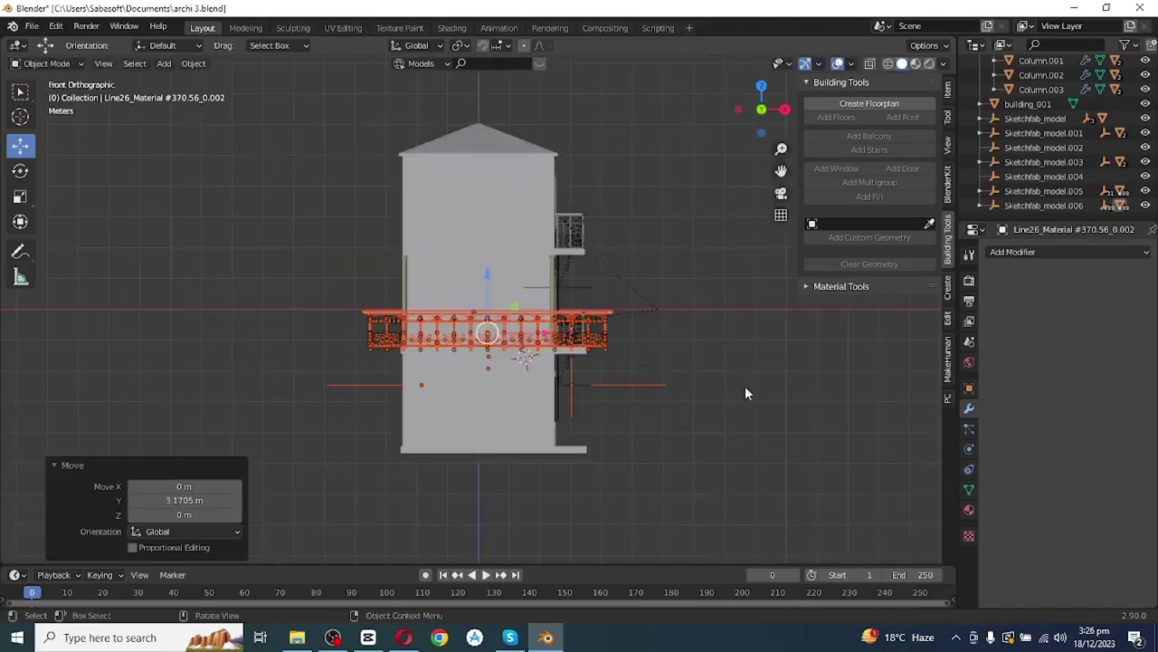
{"action": "key", "text": "s"}
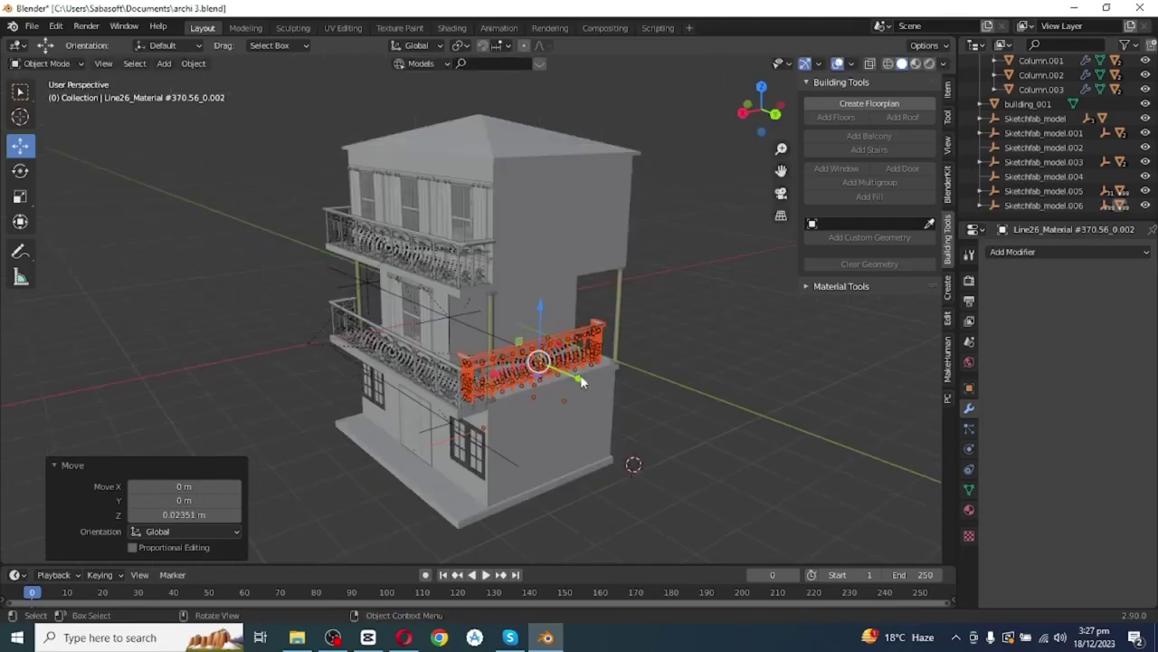
{"action": "left_click_drag", "start_coordinate": [580, 377], "coordinate": [600, 391]}
{"action": "key", "text": "s"}
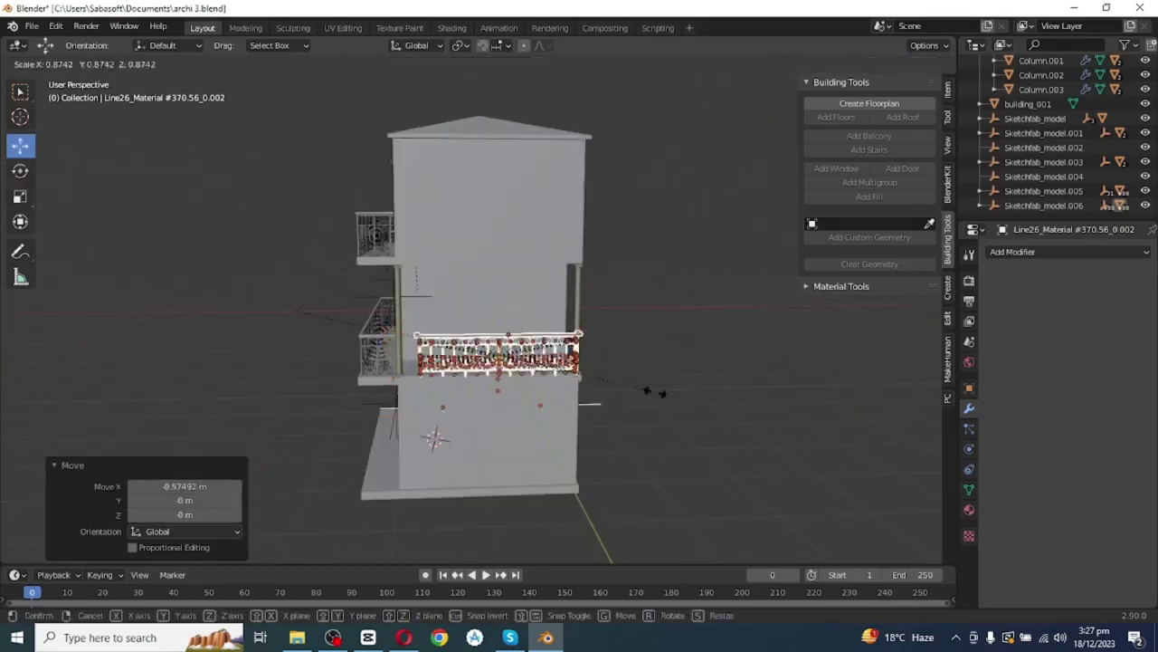
{"action": "left_click", "coordinate": [598, 434]}
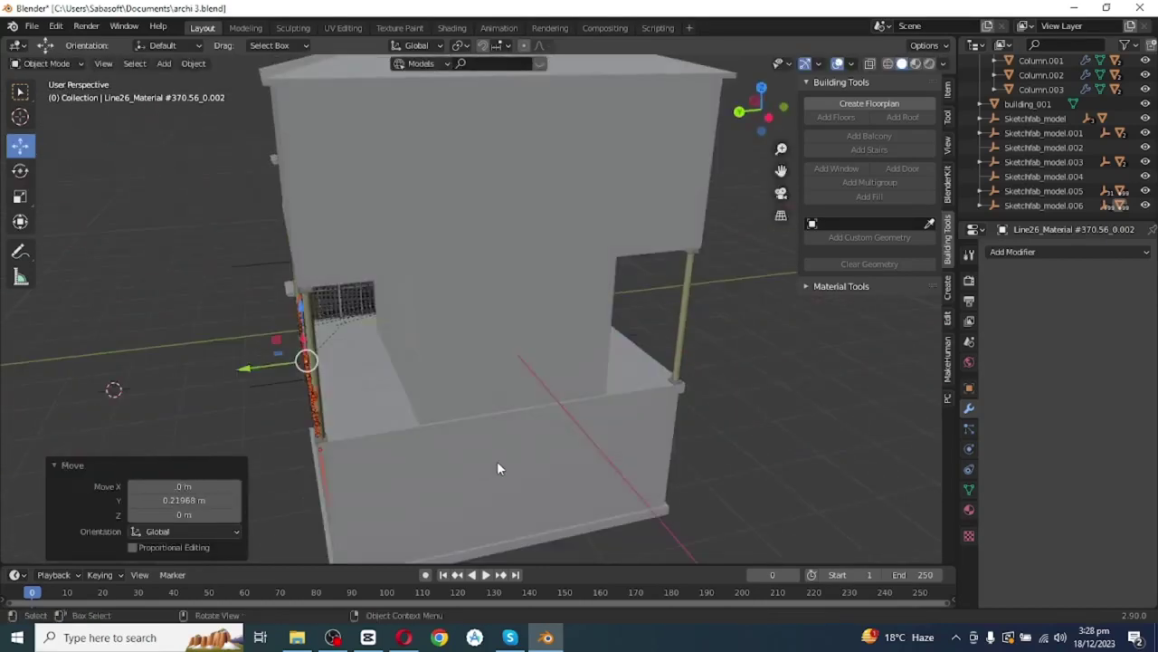
Duplicate the side railing along Y to the terrace's opposite side edge and nudge it about -0.05 m into line.
{"action": "key", "text": "shift"}
{"action": "key", "text": "g"}
{"action": "key", "text": "y"}
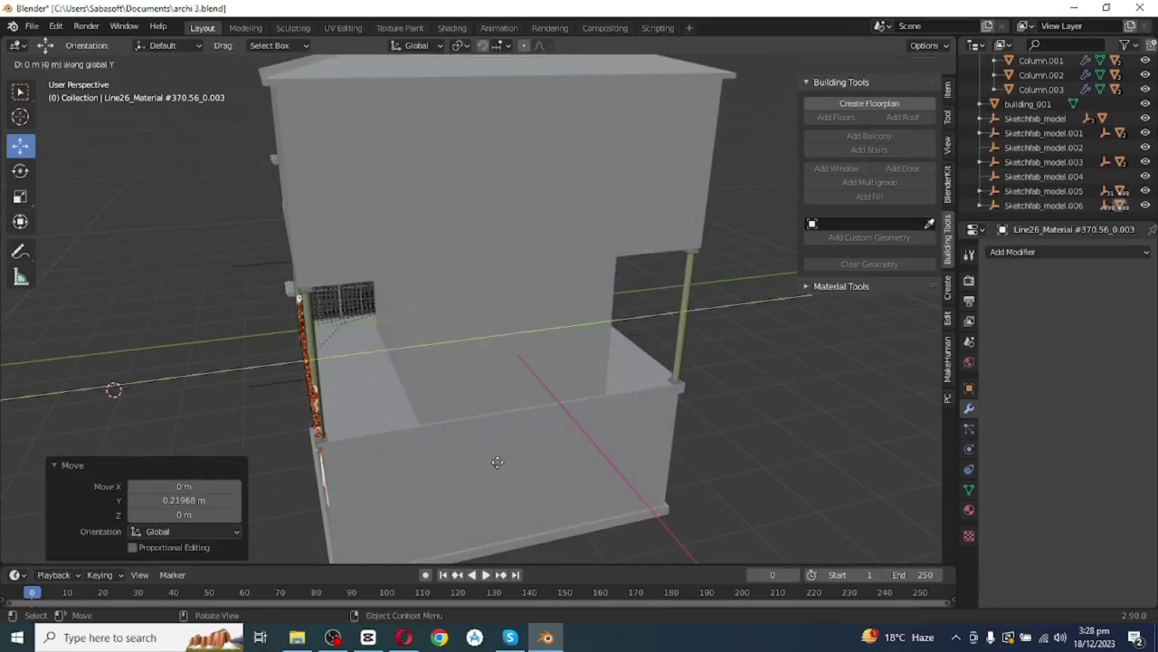
{"action": "left_click", "coordinate": [498, 462]}
{"action": "key", "text": "shift+d"}
{"action": "key", "text": "y"}
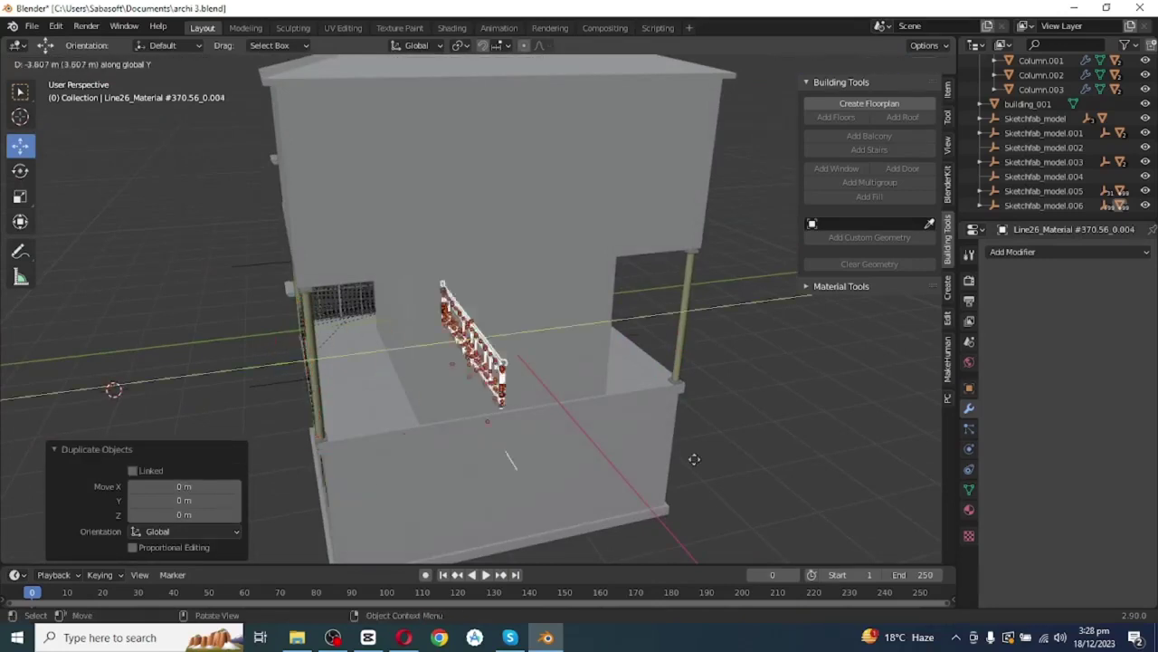
{"action": "left_click", "coordinate": [883, 456]}
{"action": "middle_click_drag", "start_coordinate": [883, 455], "coordinate": [742, 447]}
{"action": "key", "text": "g"}
{"action": "key", "text": "y"}
{"action": "left_click", "coordinate": [747, 450]}
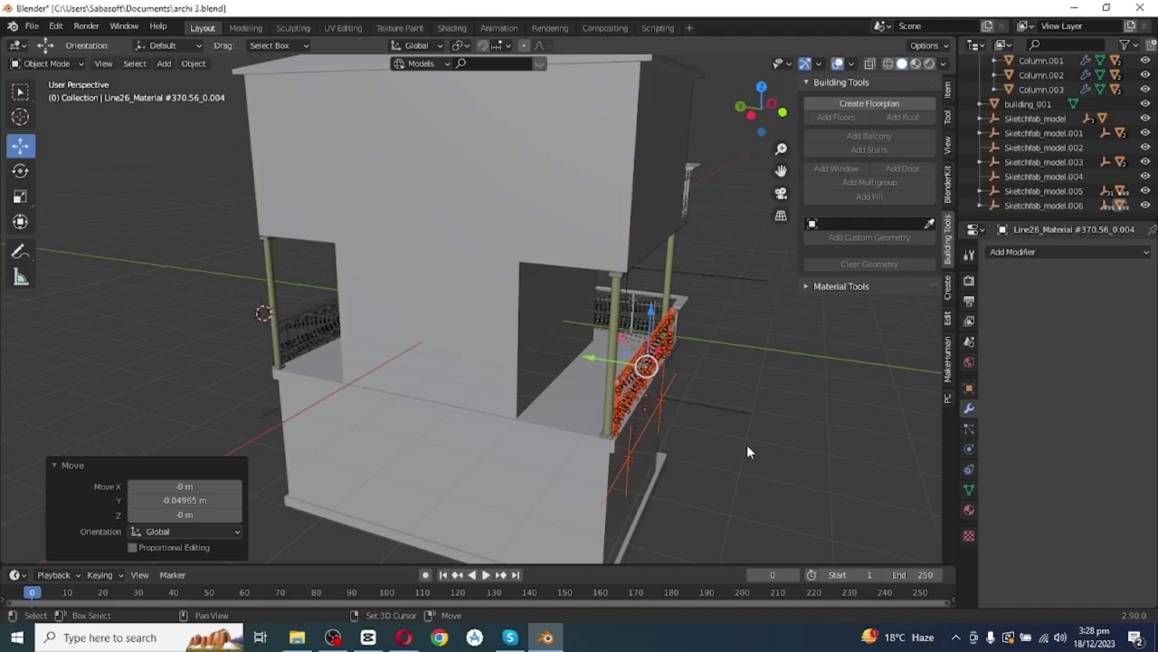
Duplicate that side railing along X toward the building's rear and rotate the copy -98.5° around Z.
{"action": "key", "text": "shift+d"}
{"action": "key", "text": "x"}
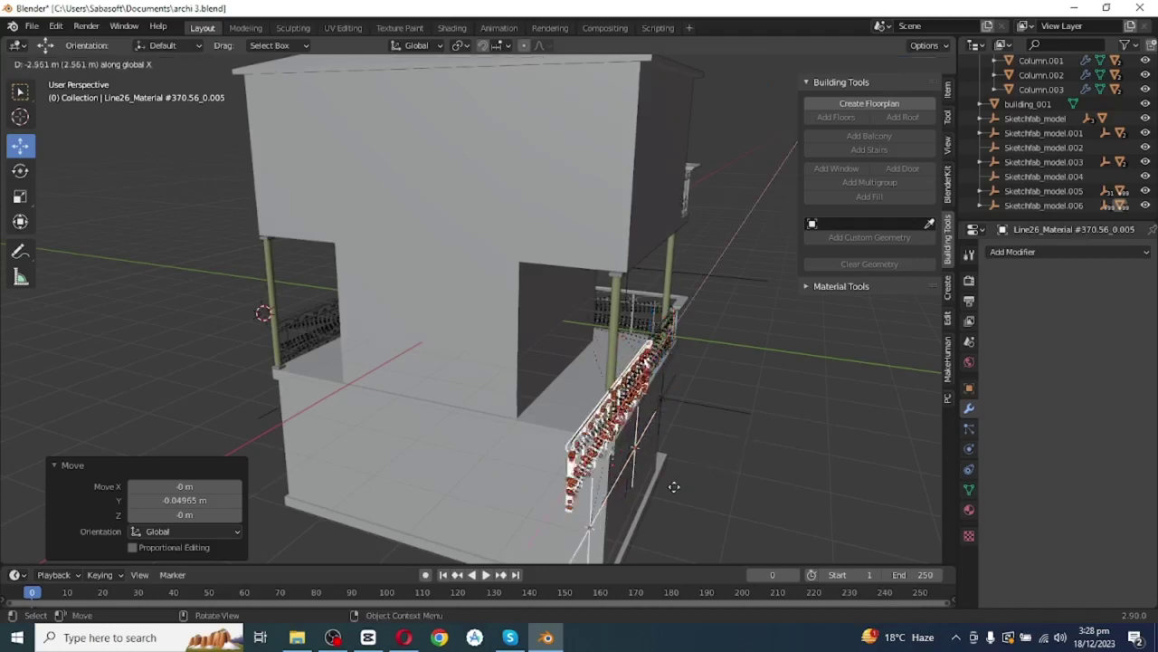
{"action": "left_click", "coordinate": [649, 470]}
{"action": "left_click", "coordinate": [19, 171]}
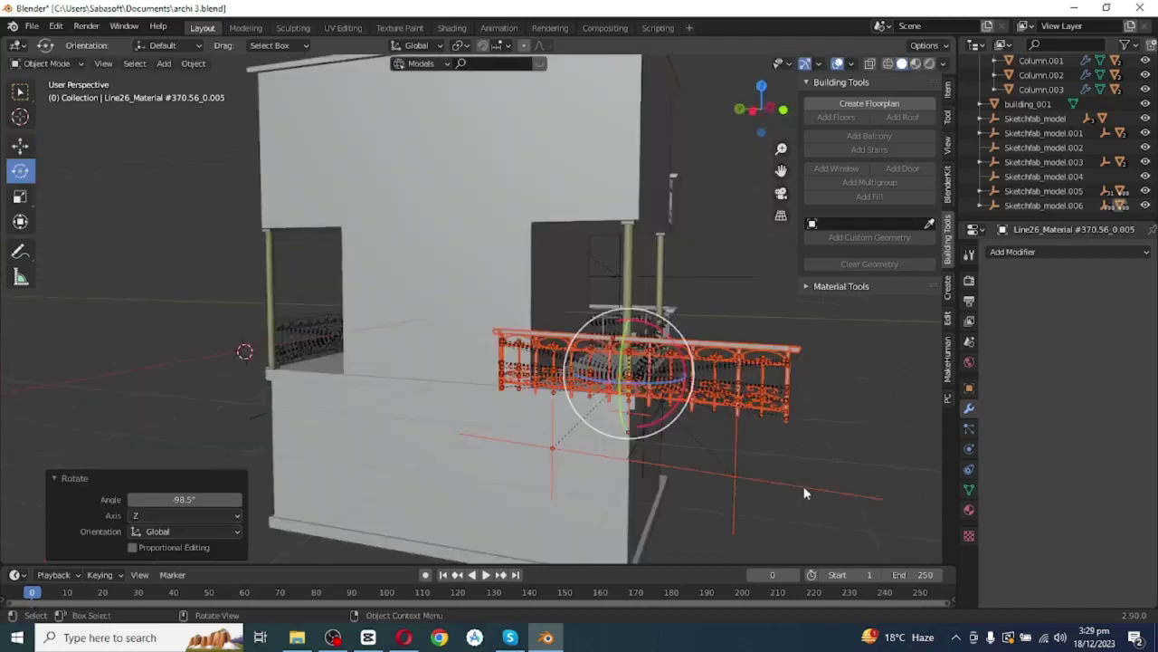
Shrink the rotated railing along Y and move it into the second floor's rear opening between wall and column.
{"action": "key", "text": "s"}
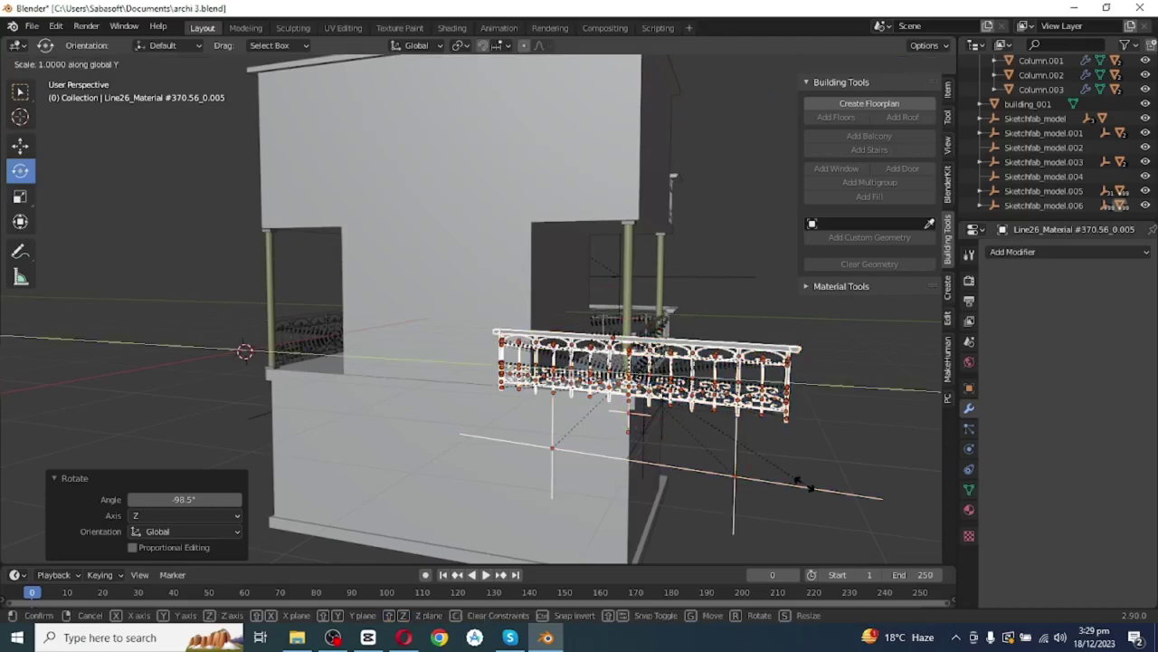
{"action": "left_click", "coordinate": [691, 413]}
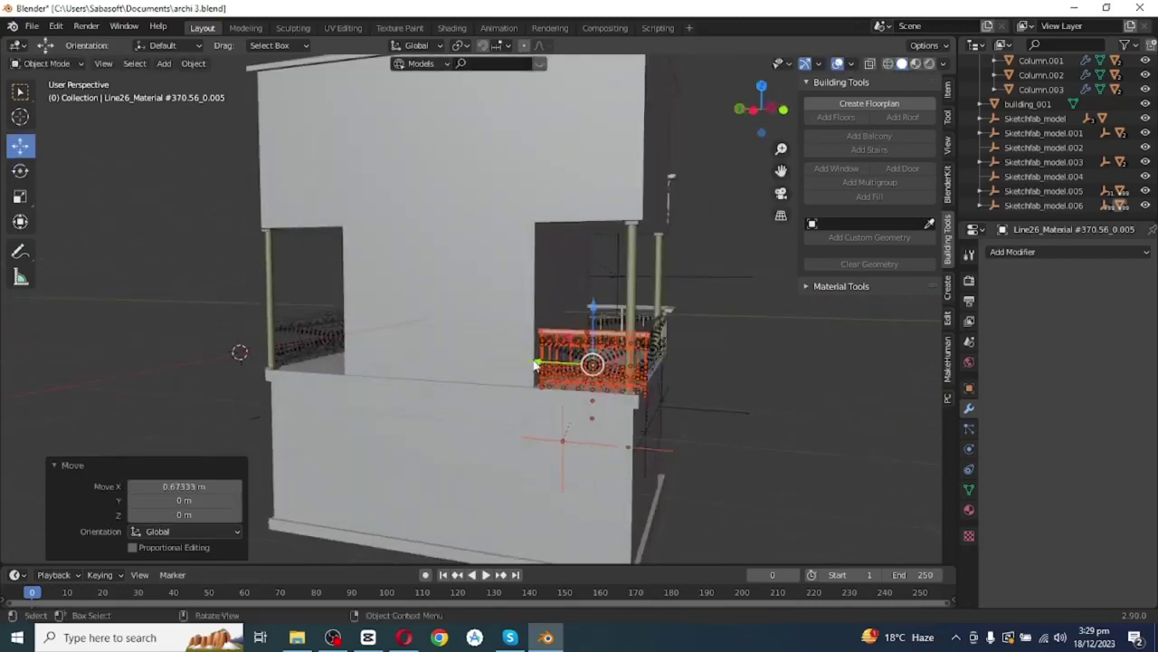
{"action": "key", "text": "g"}
{"action": "key", "text": "y"}
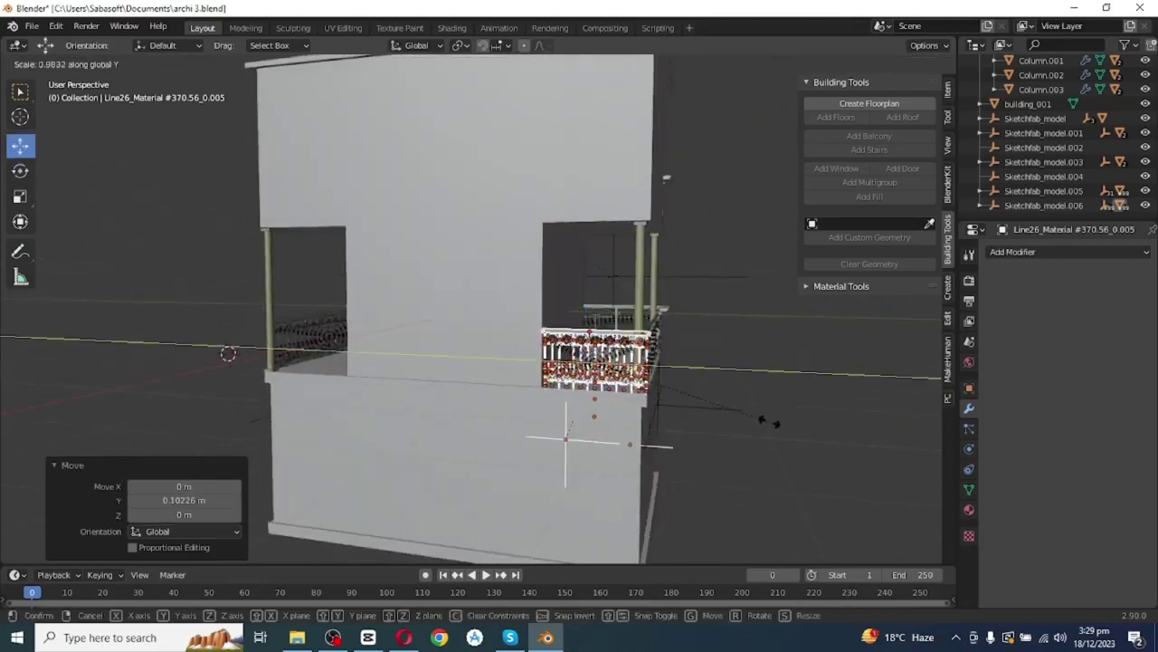
{"action": "left_click", "coordinate": [761, 350]}
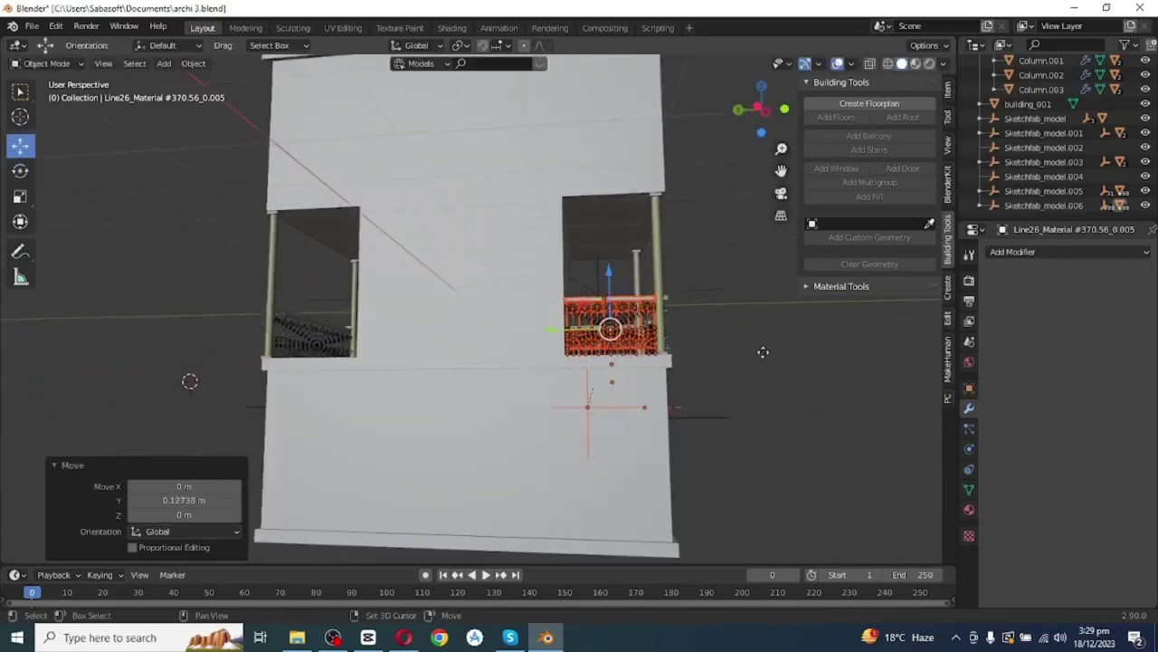
Duplicate the rear railing along Y into the second floor's other rear opening.
{"action": "key", "text": "shift+d"}
{"action": "key", "text": "y"}
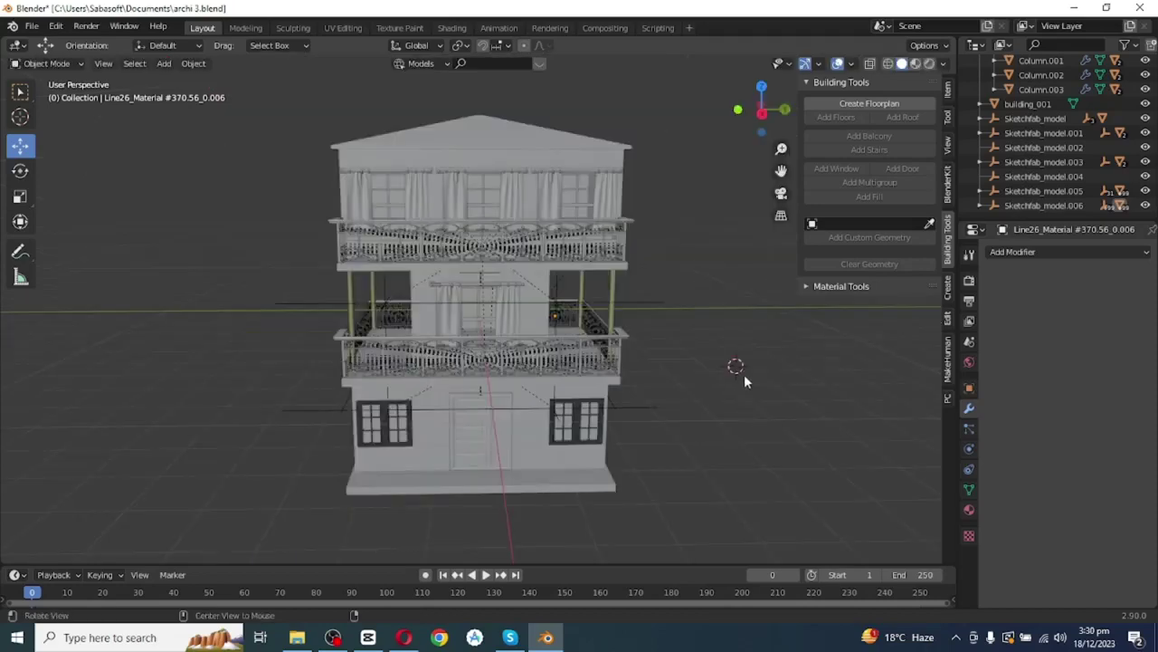
{"action": "middle_click_drag", "start_coordinate": [743, 376], "coordinate": [650, 333]}
{"action": "mouse_move", "coordinate": [606, 398]}
{"action": "middle_mouse_down"}
{"action": "mouse_move", "coordinate": [685, 383]}
{"action": "mouse_move", "coordinate": [731, 389]}
{"action": "mouse_move", "coordinate": [623, 396]}
{"action": "middle_mouse_up"}
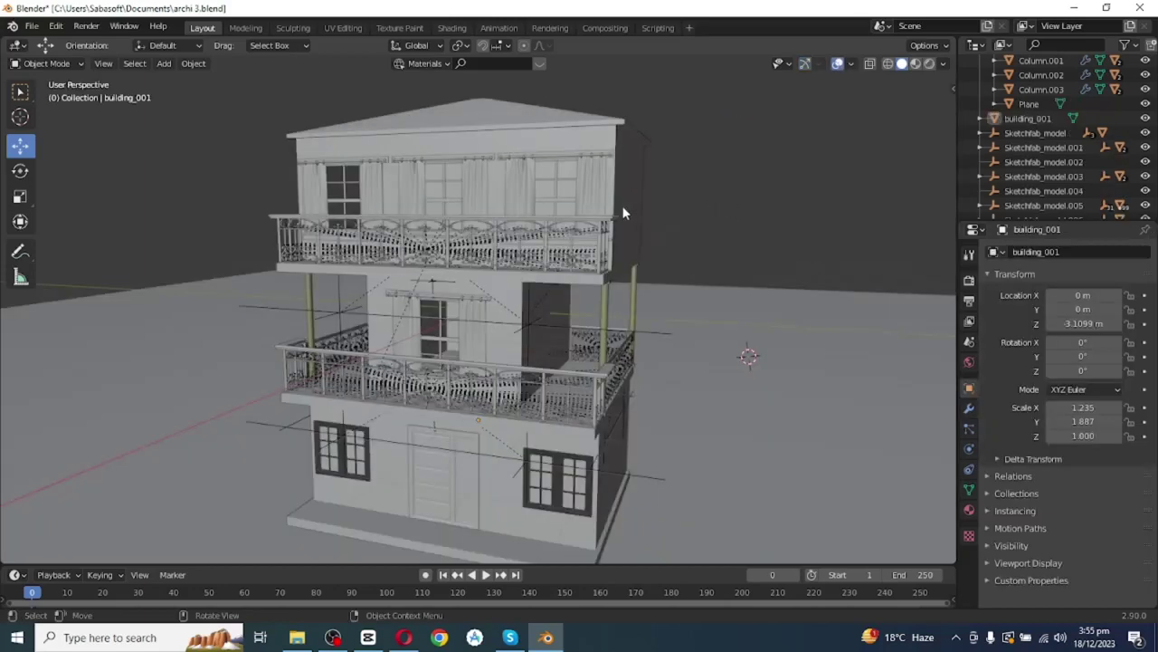
Open the BlenderKit material assets for the three-storey building and apply the Procedural Clay material to it.
{"action": "left_click", "coordinate": [632, 212]}
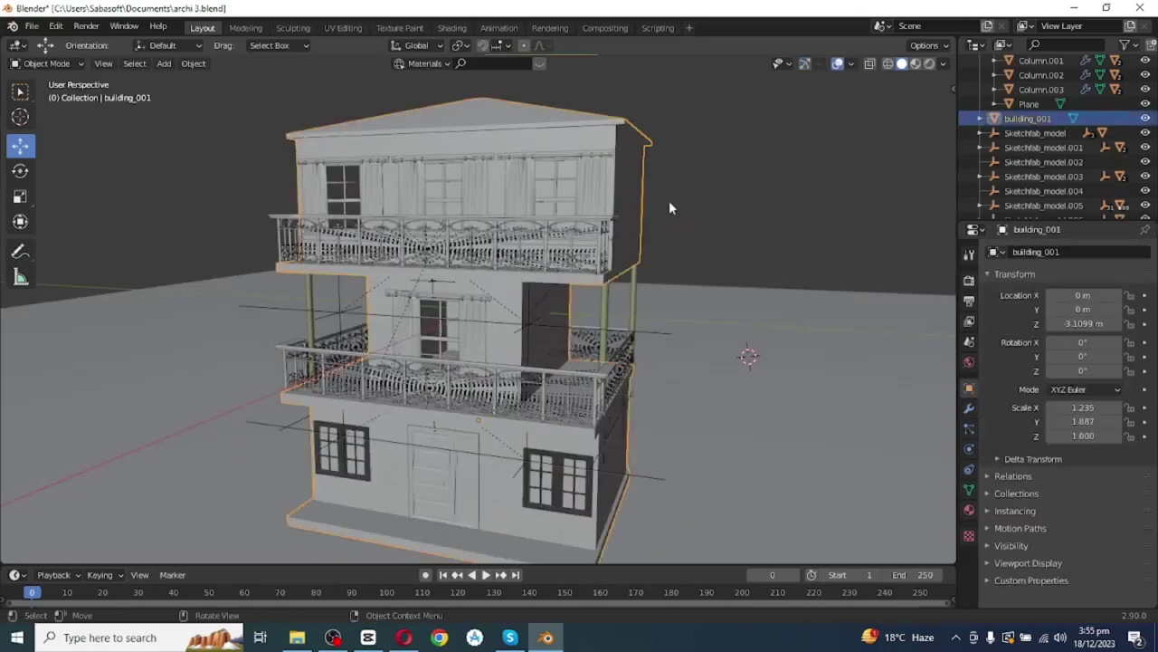
{"action": "key", "text": "KP_Decimal"}
{"action": "left_click", "coordinate": [540, 64]}
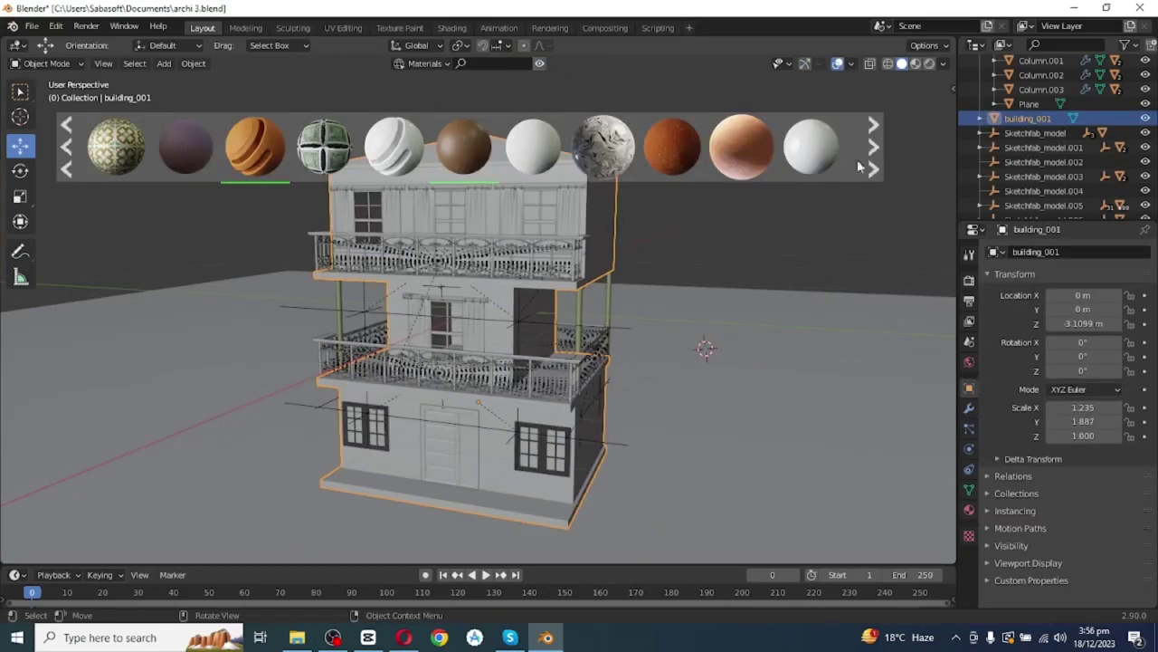
{"action": "mouse_move", "coordinate": [254, 149]}
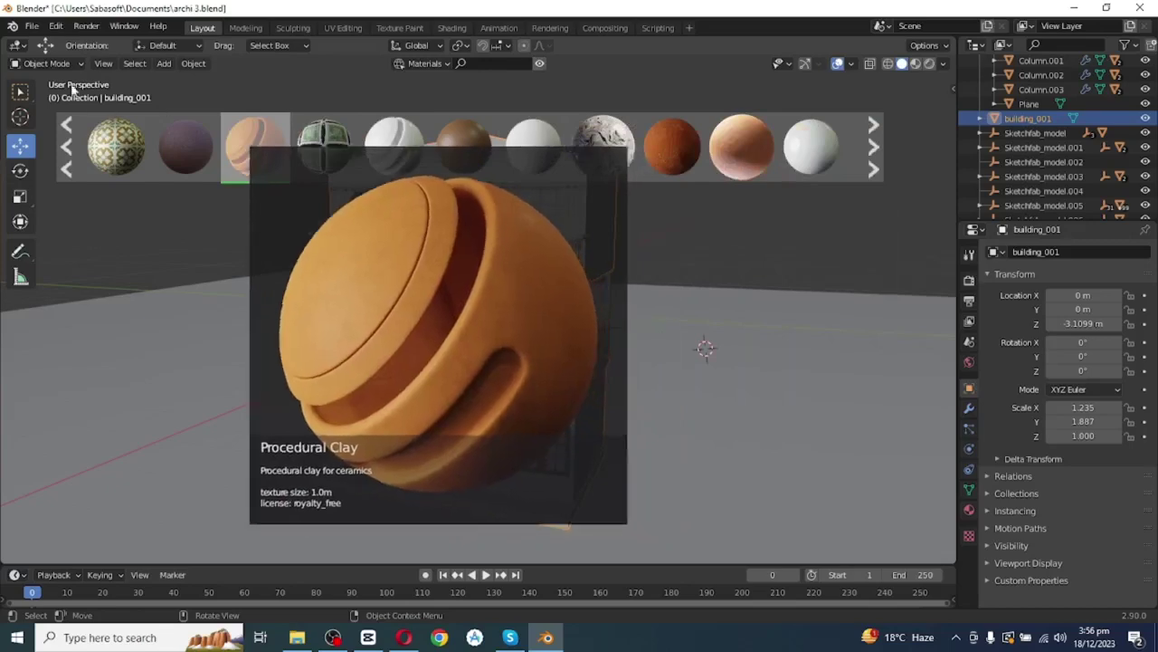
Apply the brown BlenderKit material to the building's selected wall faces in Edit Mode.
{"action": "left_click", "coordinate": [54, 63]}
{"action": "left_click", "coordinate": [45, 96]}
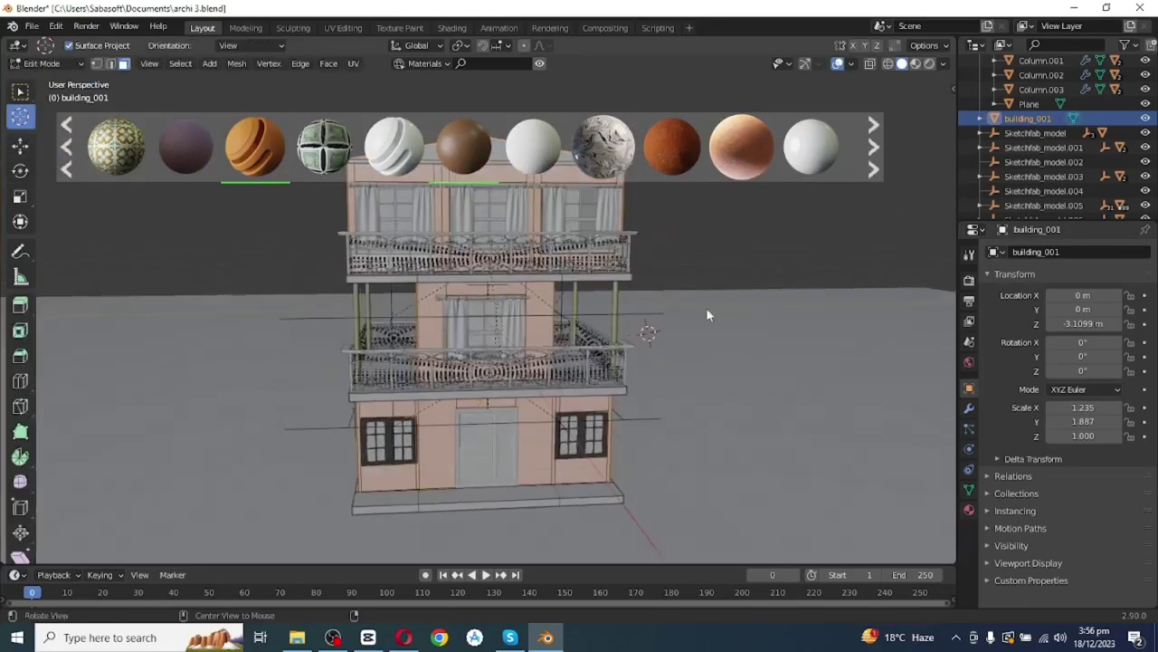
{"action": "middle_click_drag", "start_coordinate": [706, 312], "coordinate": [555, 243]}
{"action": "mouse_move", "coordinate": [463, 147]}
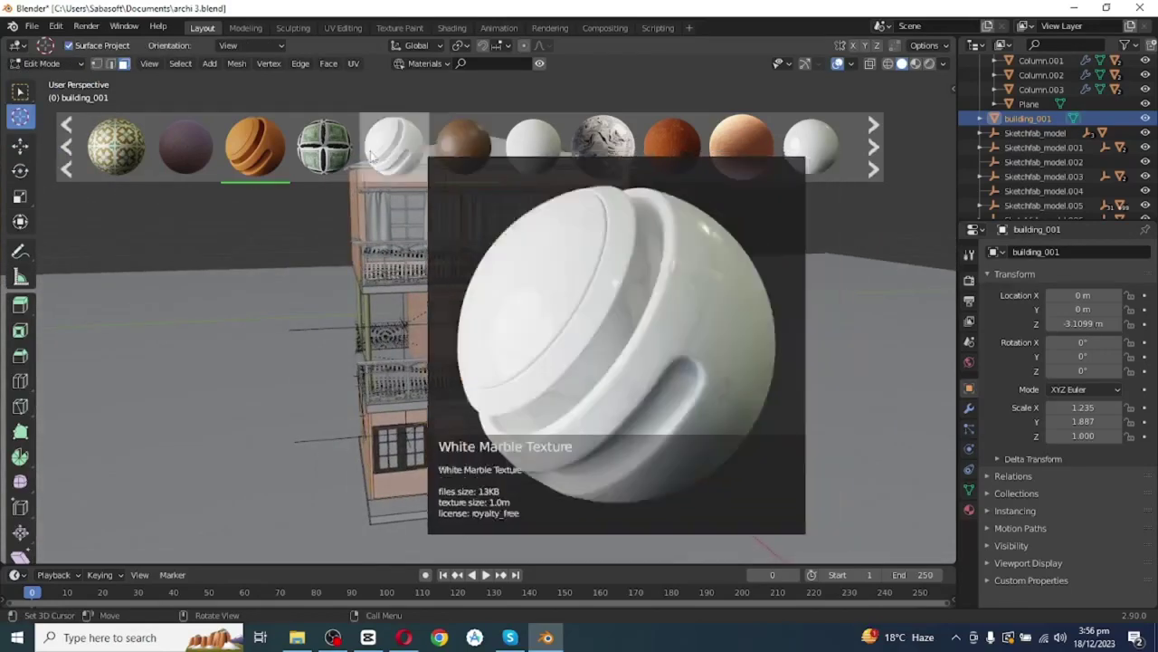
Apply smooth shading to the building in Object Mode and display the scene in Material Preview with the BlenderKit assets hidden.
{"action": "left_click", "coordinate": [49, 65]}
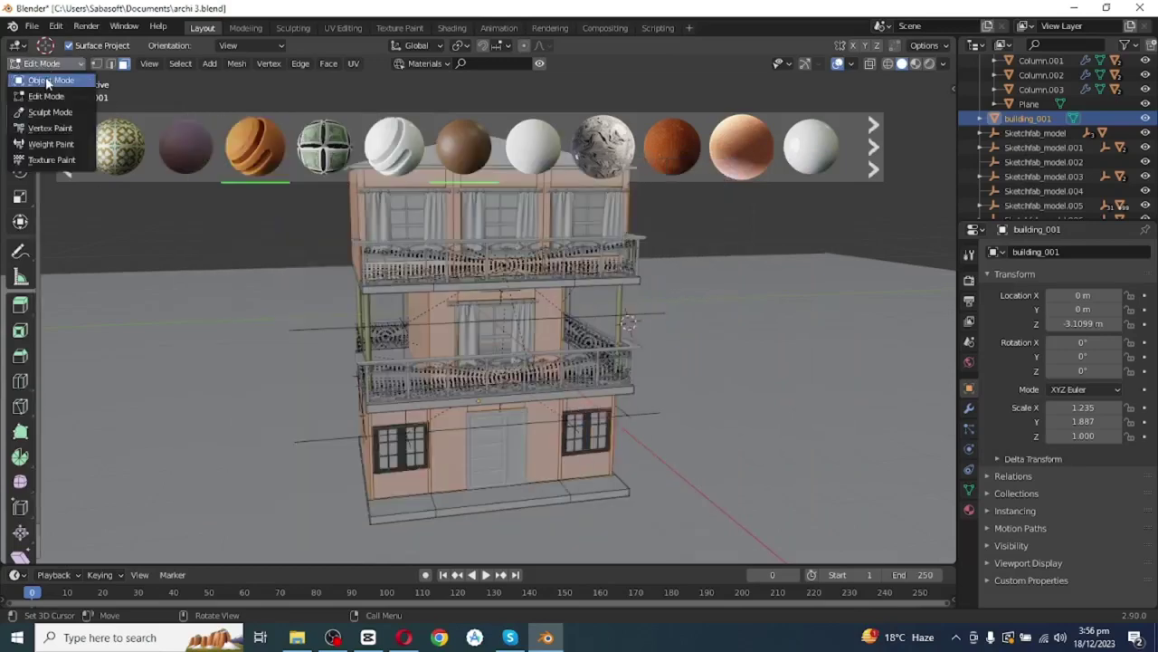
{"action": "left_click", "coordinate": [47, 80]}
{"action": "right_click", "coordinate": [482, 276]}
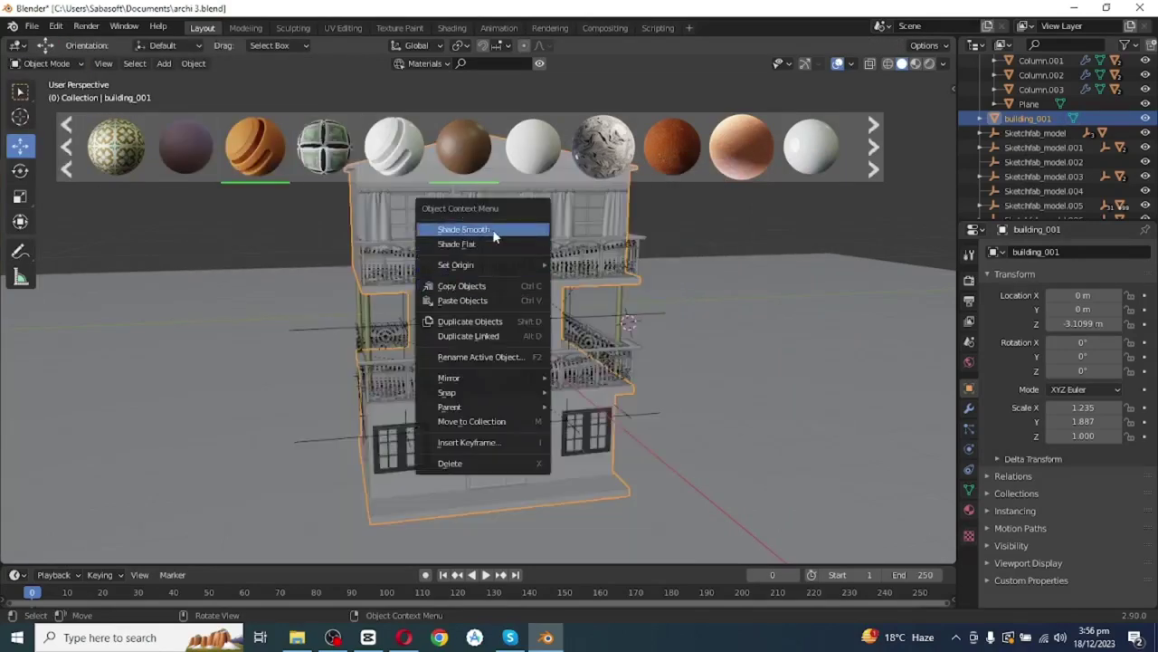
{"action": "left_click", "coordinate": [501, 229]}
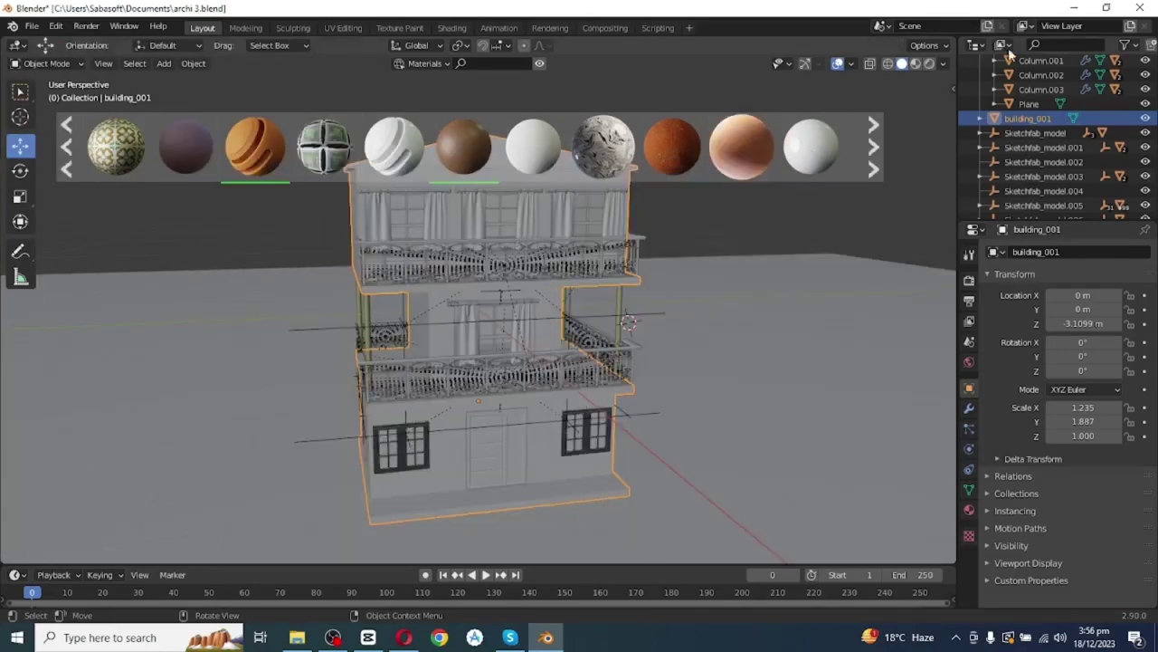
{"action": "left_click", "coordinate": [915, 65]}
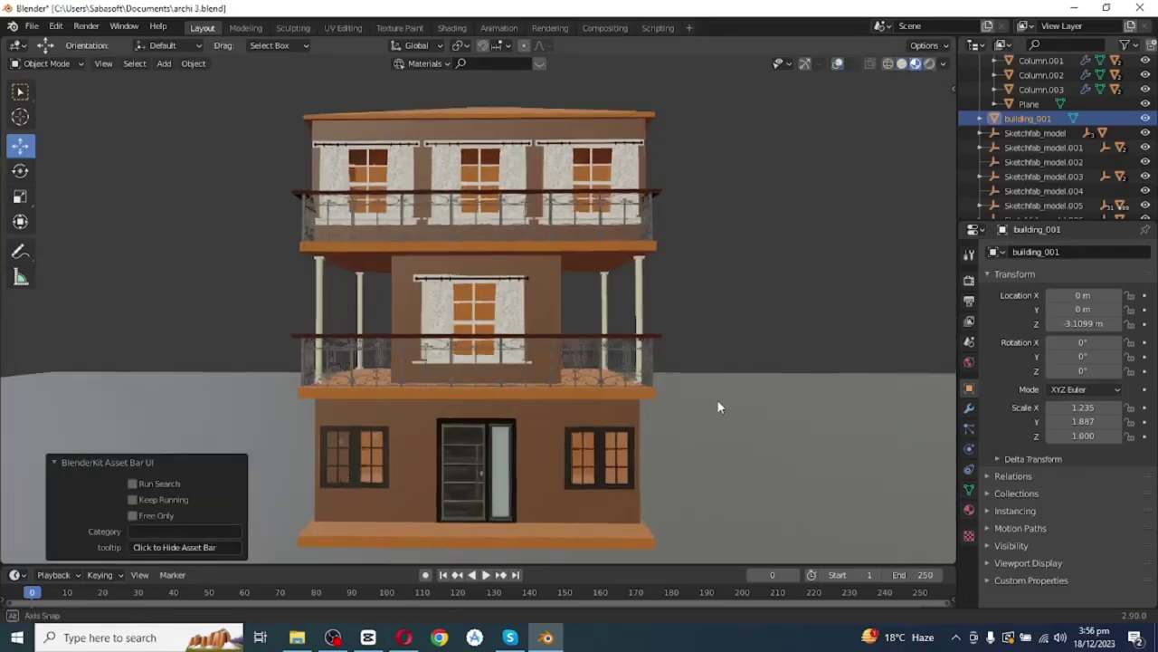
{"action": "middle_click_drag", "start_coordinate": [695, 409], "coordinate": [703, 434]}
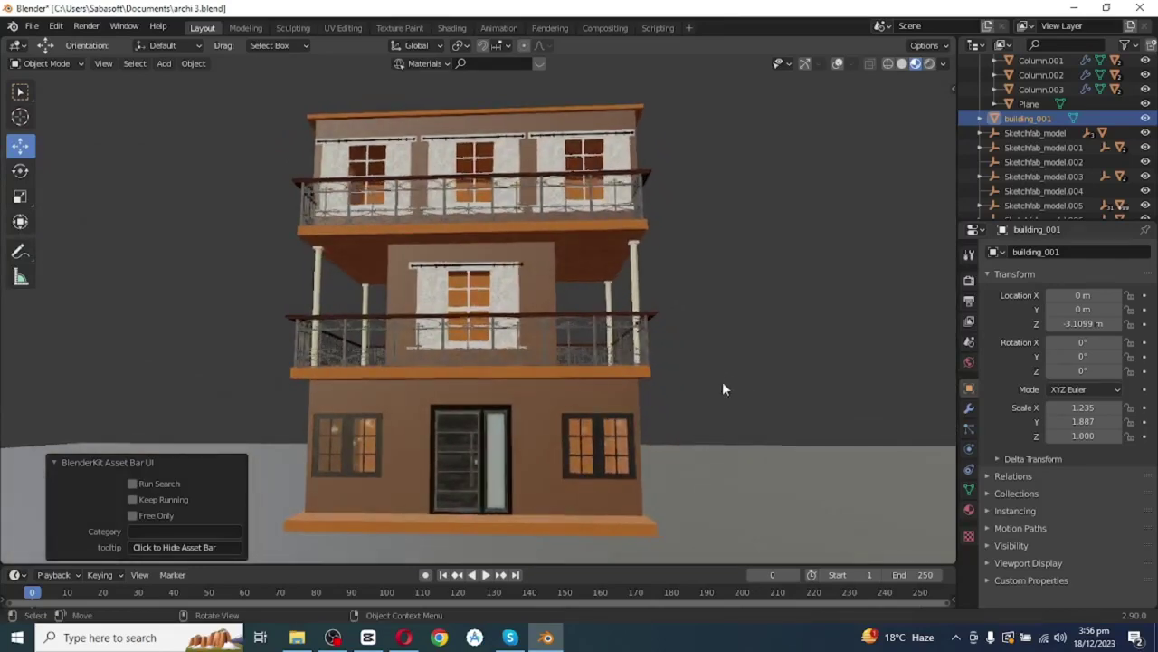